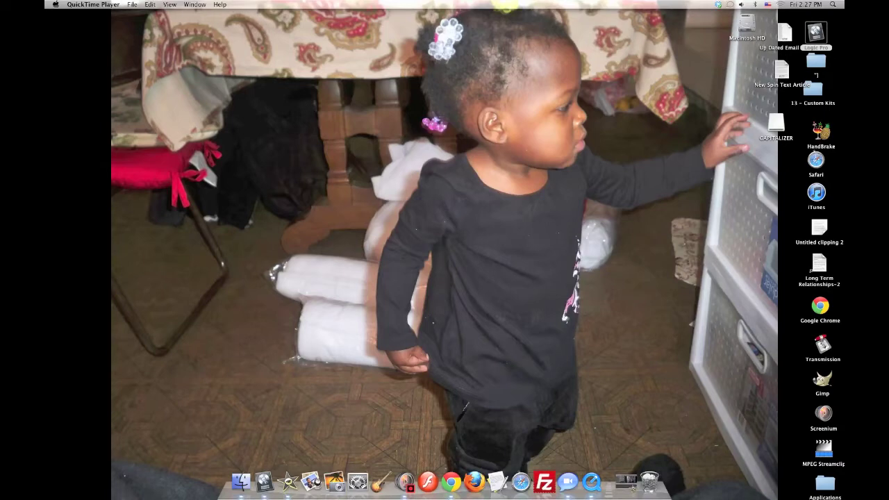
- Open Logic Pro from the desktop
{"action": "left_click", "coordinate": [815, 32]}
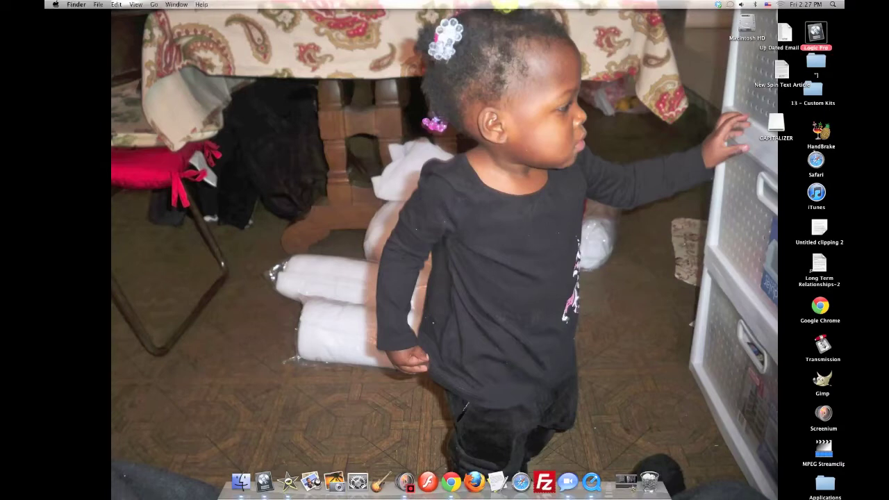
{"action": "key", "text": "super+o"}
{"action": "left_click", "coordinate": [98, 4]}
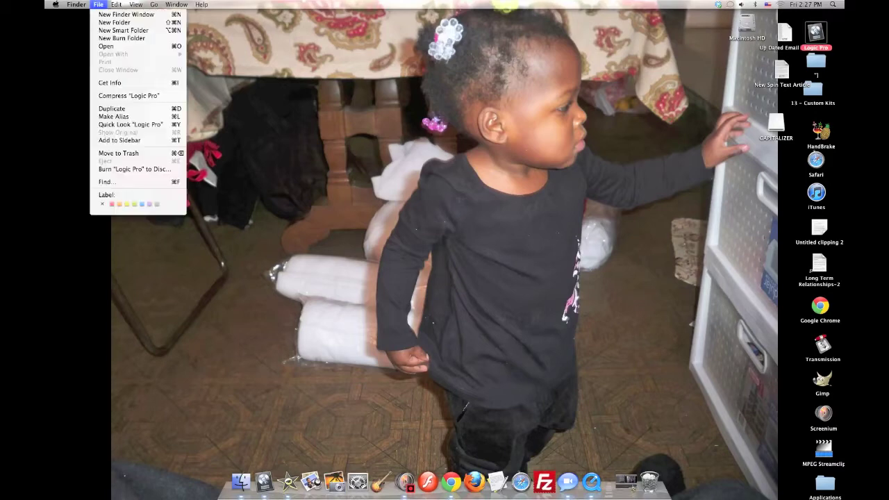
{"action": "key", "text": "Escape"}
{"action": "key", "text": "super+o"}
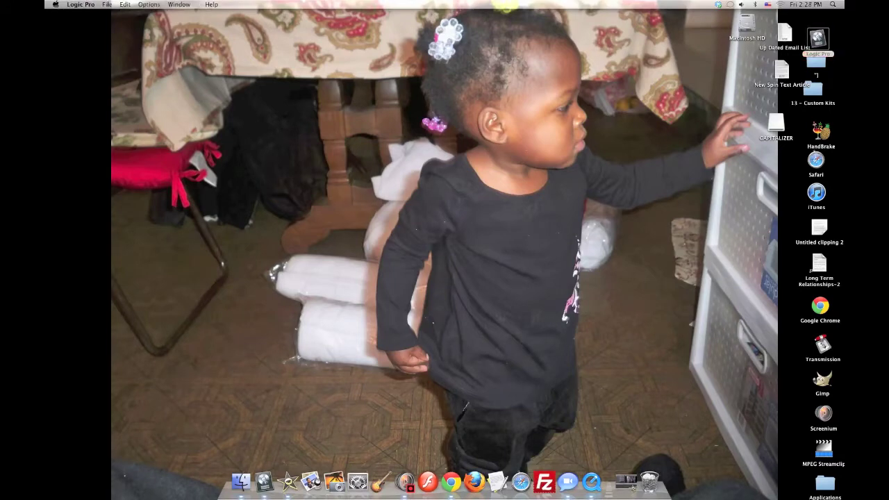
{"action": "left_click", "coordinate": [107, 5]}
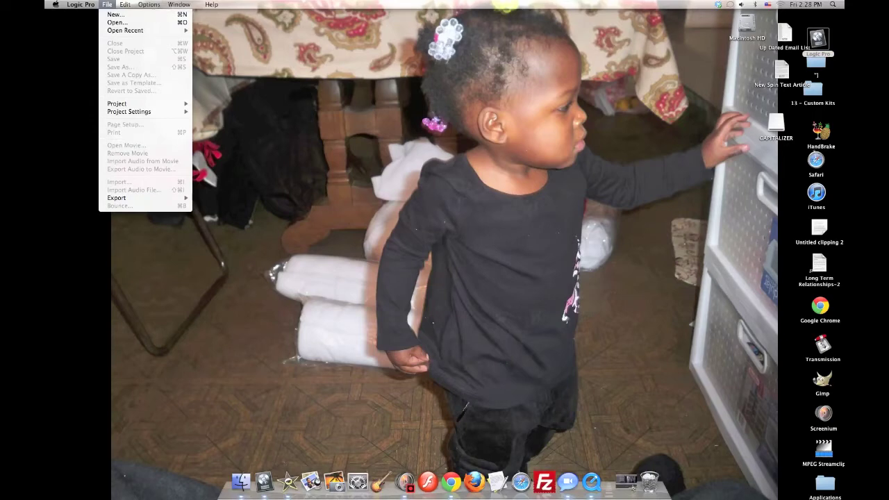
- Examine the contents of the song project folder on the CAPITALIZER drive and close its window
{"action": "double_click", "coordinate": [775, 123]}
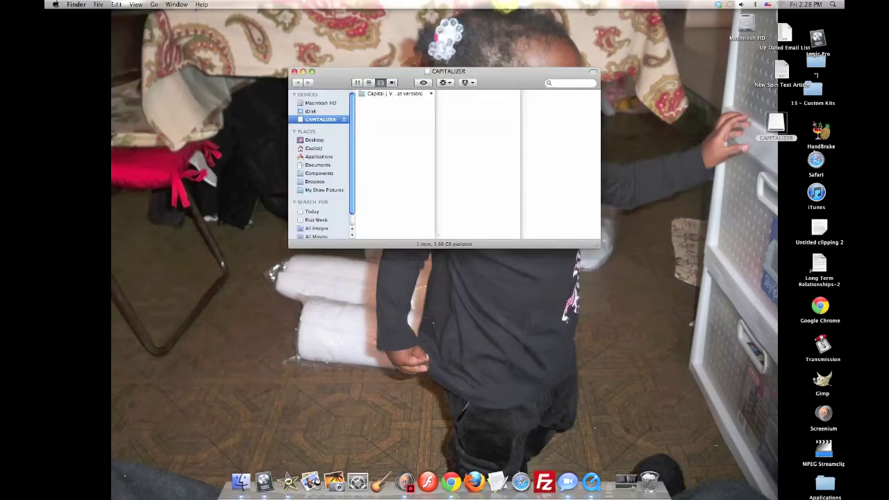
{"action": "left_click", "coordinate": [393, 94]}
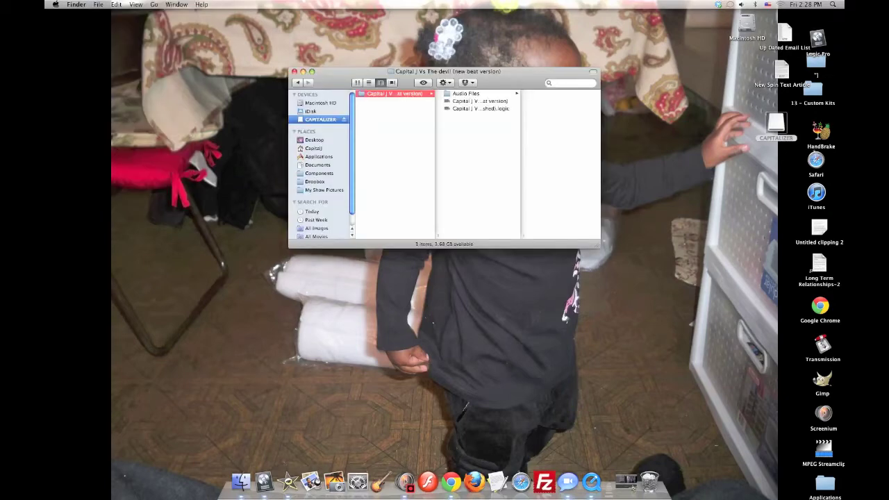
{"action": "left_click", "coordinate": [775, 125]}
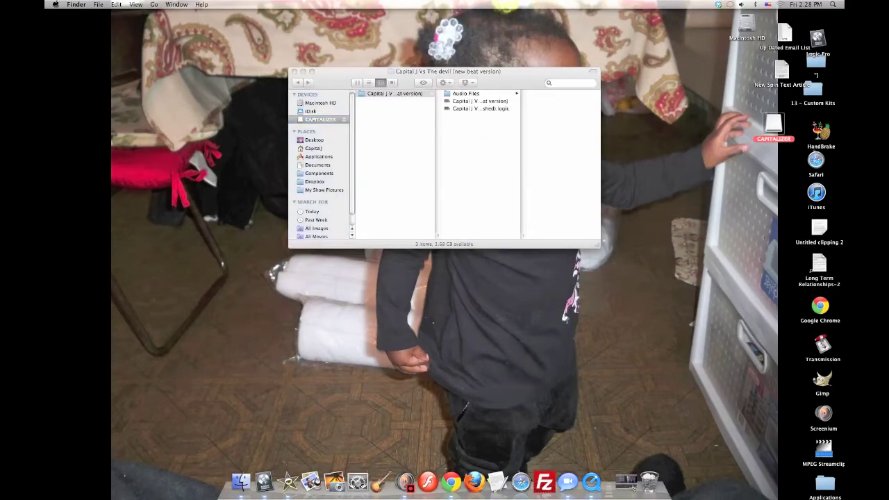
{"action": "left_click_drag", "start_coordinate": [775, 125], "coordinate": [774, 122]}
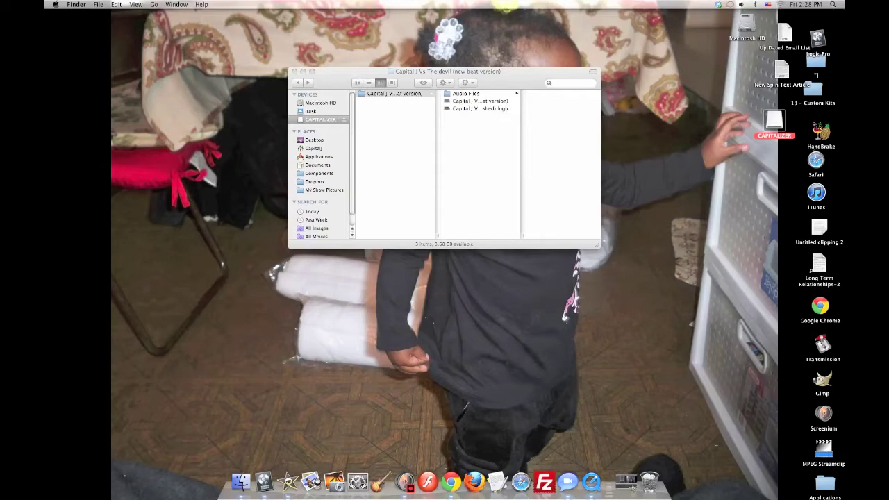
{"action": "left_click_drag", "start_coordinate": [444, 70], "coordinate": [468, 50]}
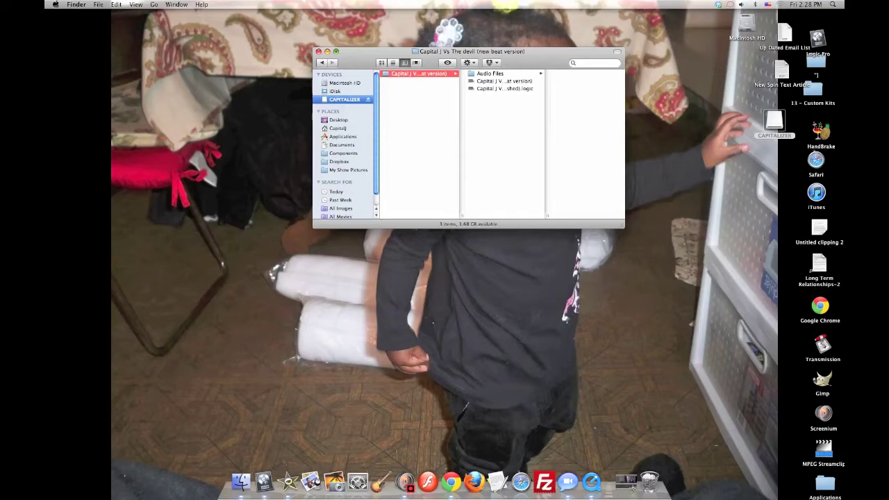
{"action": "key", "text": "super+w"}
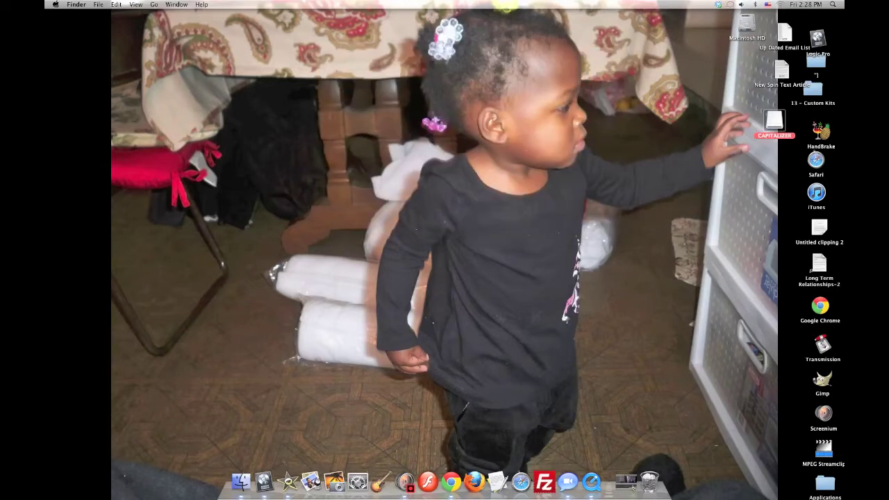
- Return to Logic Pro and create a new project with one software instrument track routed to Output 1-2
{"action": "left_click", "coordinate": [97, 4]}
{"action": "left_click", "coordinate": [122, 30]}
{"action": "double_click", "coordinate": [817, 38]}
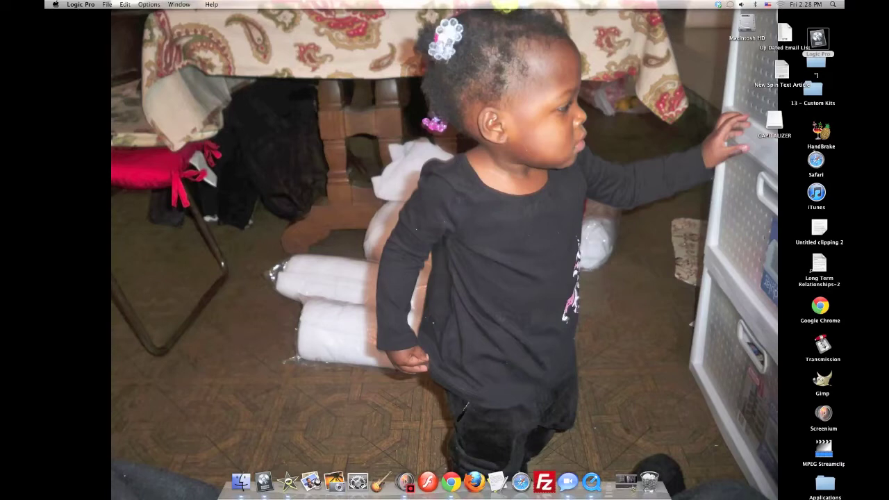
{"action": "left_click", "coordinate": [107, 4]}
{"action": "mouse_move", "coordinate": [125, 30]}
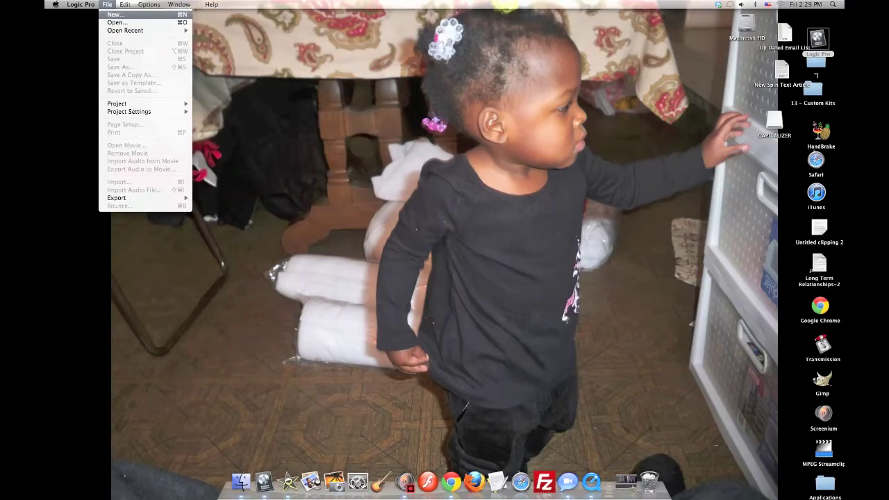
{"action": "left_click", "coordinate": [116, 14]}
{"action": "left_click", "coordinate": [417, 104]}
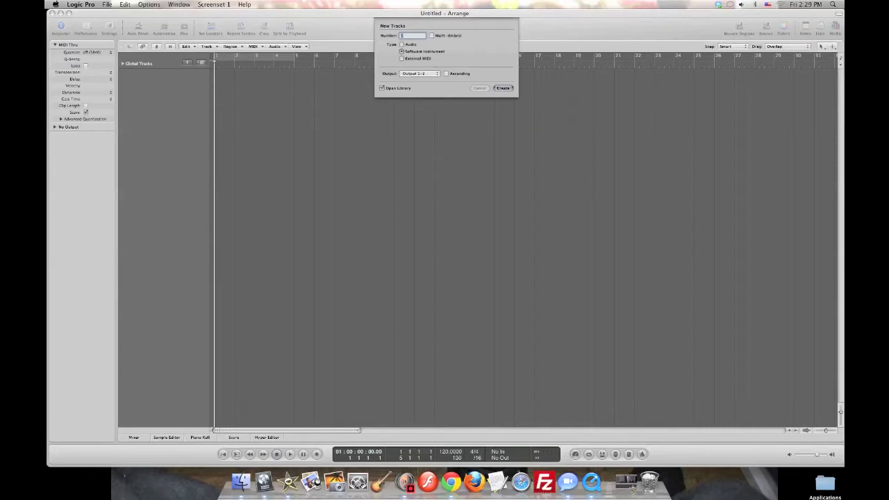
{"action": "key", "text": "Return"}
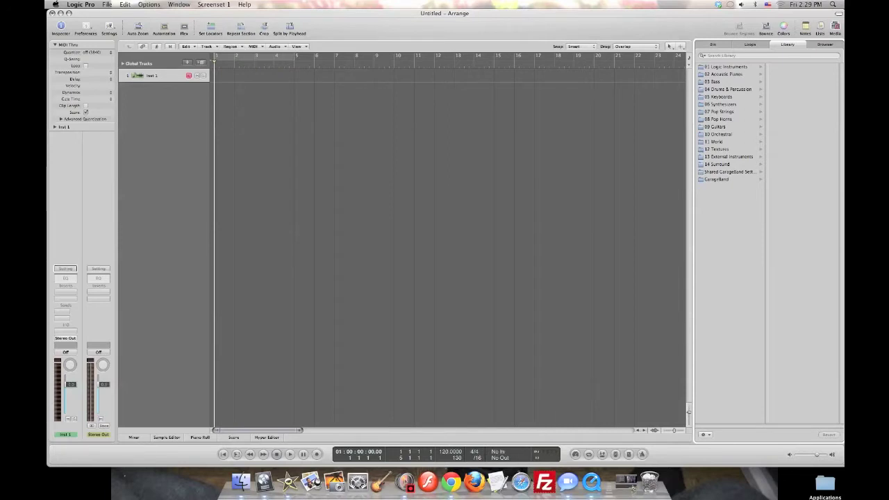
- Show the mixer and browse the instrument plug-ins available for the Inst 1 channel, including the AU instruments
{"action": "key", "text": "x"}
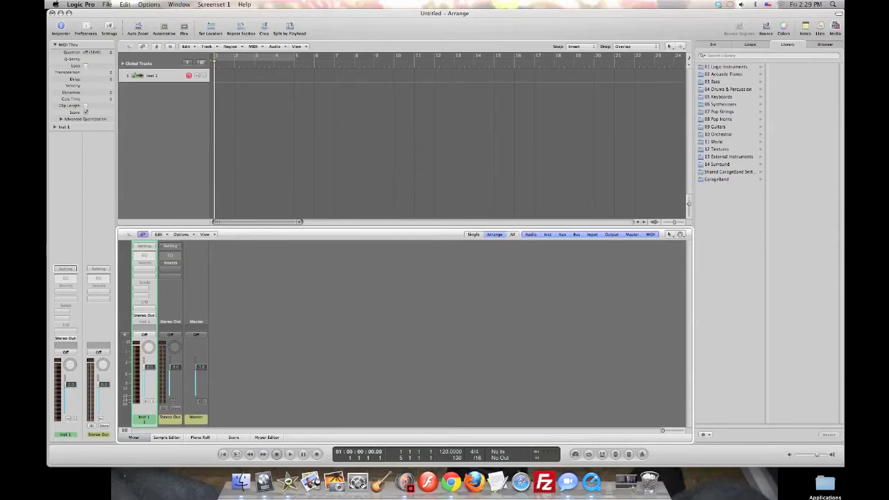
{"action": "left_click", "coordinate": [144, 306]}
{"action": "mouse_move", "coordinate": [174, 384]}
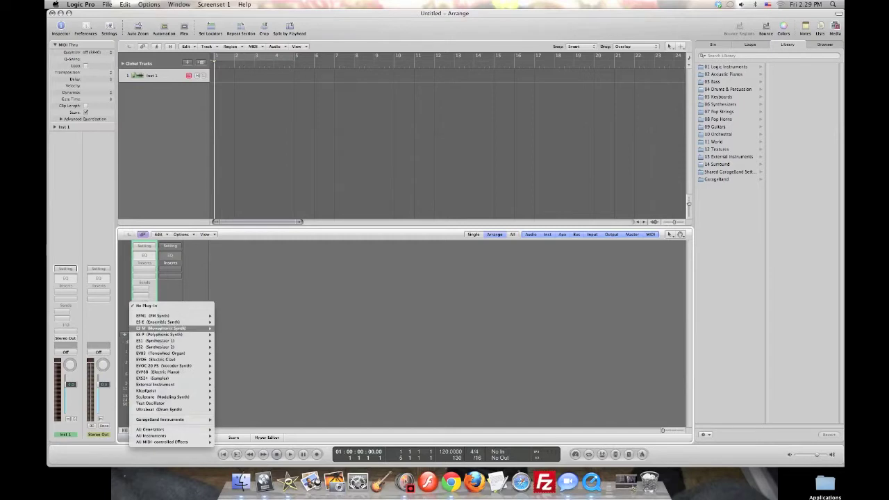
{"action": "mouse_move", "coordinate": [171, 441]}
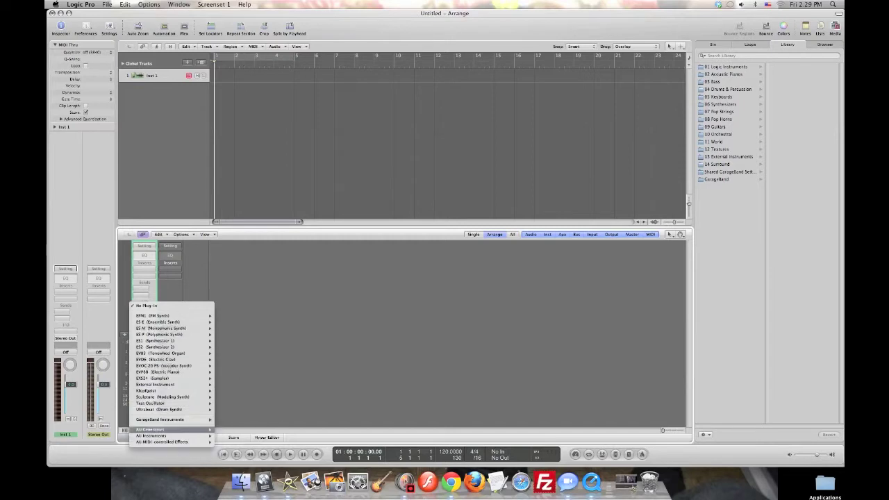
{"action": "mouse_move", "coordinate": [167, 347]}
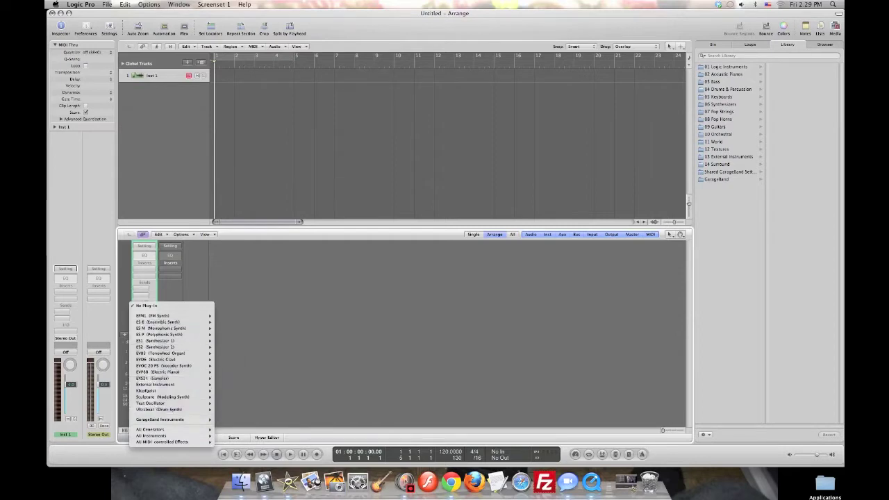
{"action": "mouse_move", "coordinate": [160, 420]}
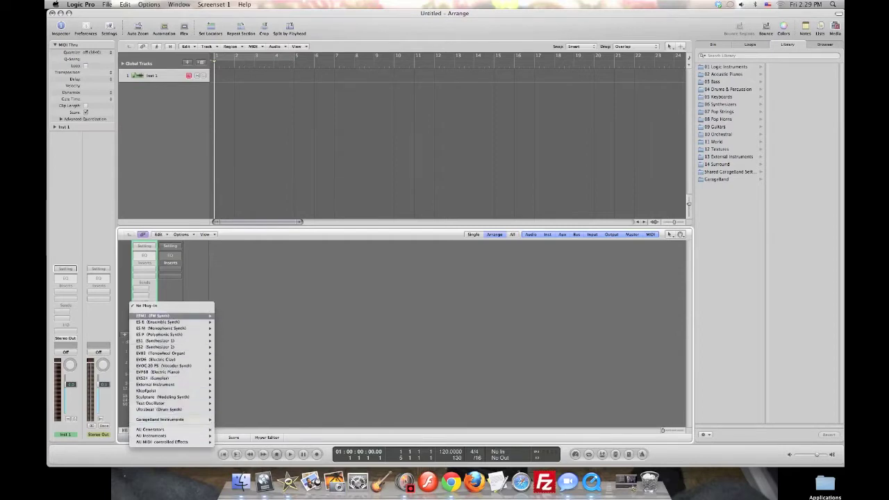
{"action": "mouse_move", "coordinate": [153, 316]}
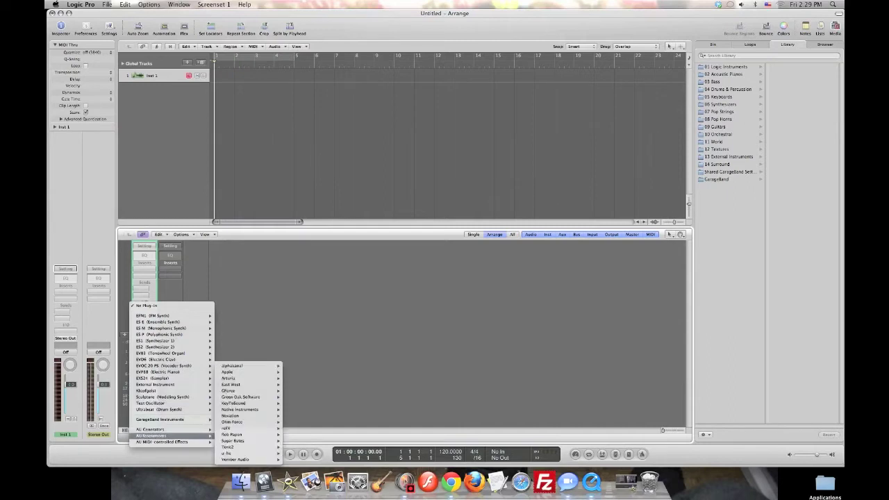
{"action": "key", "text": "Escape"}
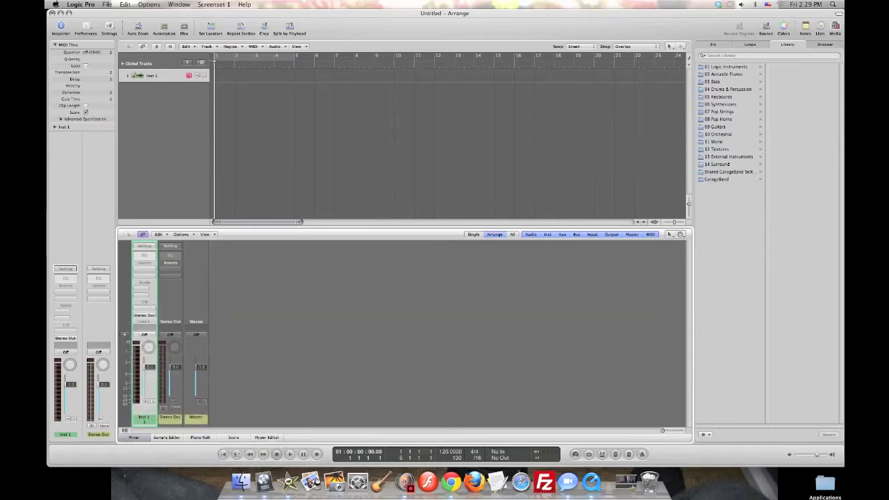
- Load the Cavern Kit channel strip setting from the acoustic drum kits onto the Inst 1 channel
{"action": "left_click", "coordinate": [143, 246]}
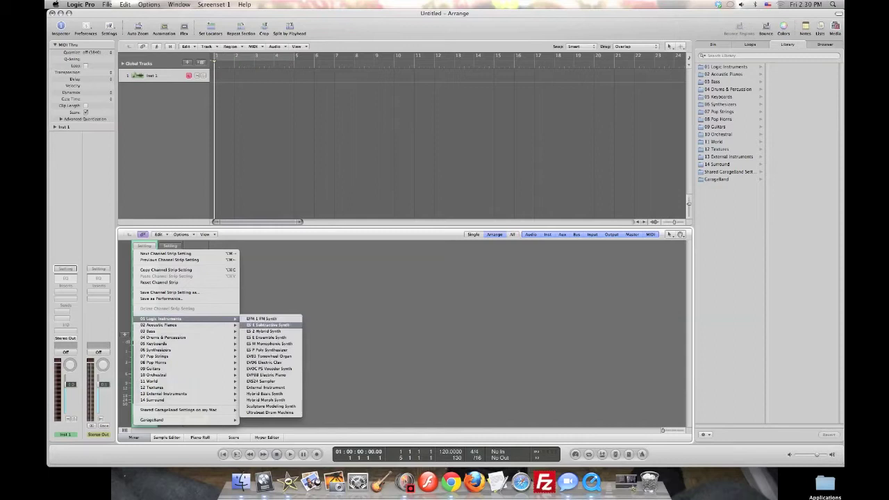
{"action": "mouse_move", "coordinate": [271, 337]}
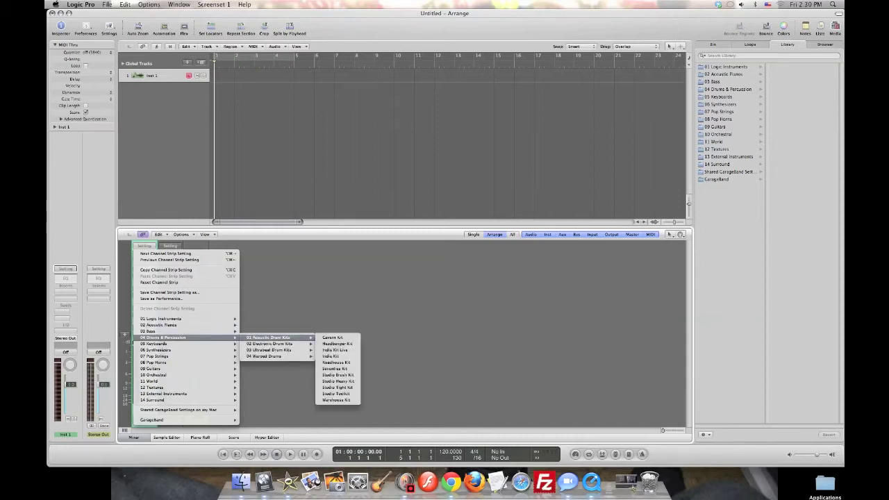
{"action": "left_click", "coordinate": [333, 338]}
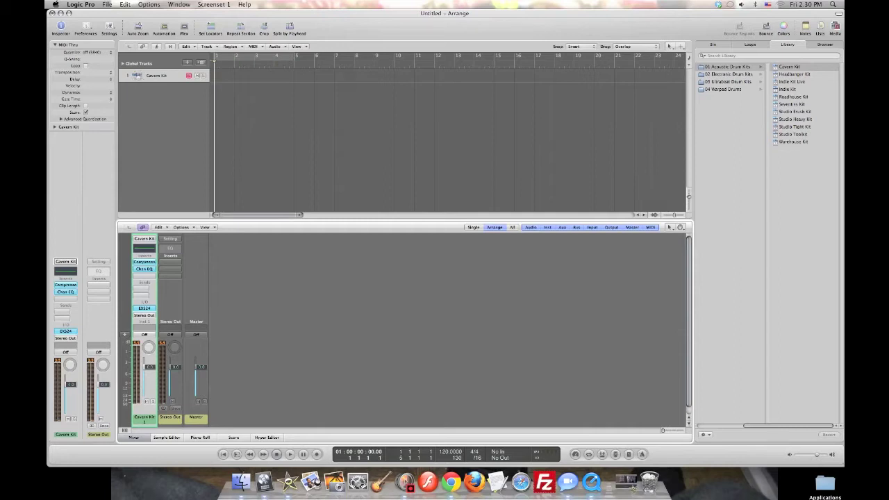
- Lower the compressor threshold on the Cavern Kit channel and close the compressor
{"action": "left_click", "coordinate": [66, 285]}
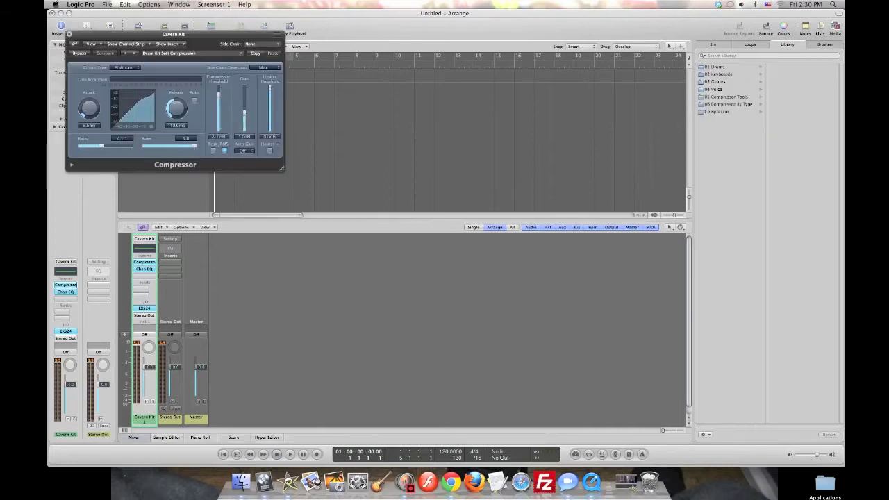
{"action": "left_click_drag", "start_coordinate": [219, 89], "coordinate": [219, 109]}
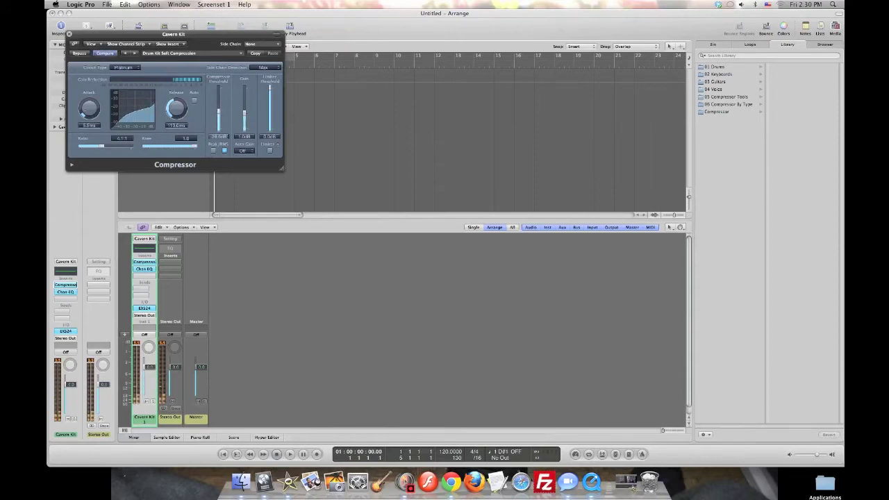
{"action": "left_click_drag", "start_coordinate": [219, 111], "coordinate": [219, 119]}
{"action": "key", "text": "Tab"}
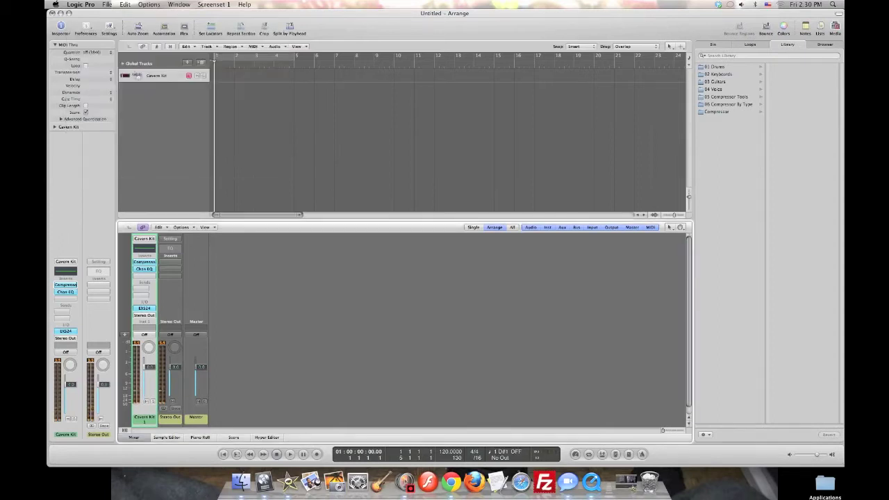
- Turn on cycle mode for bars 1 to 5 in the arrangement
{"action": "key", "text": "Tab"}
{"action": "key", "text": "c"}
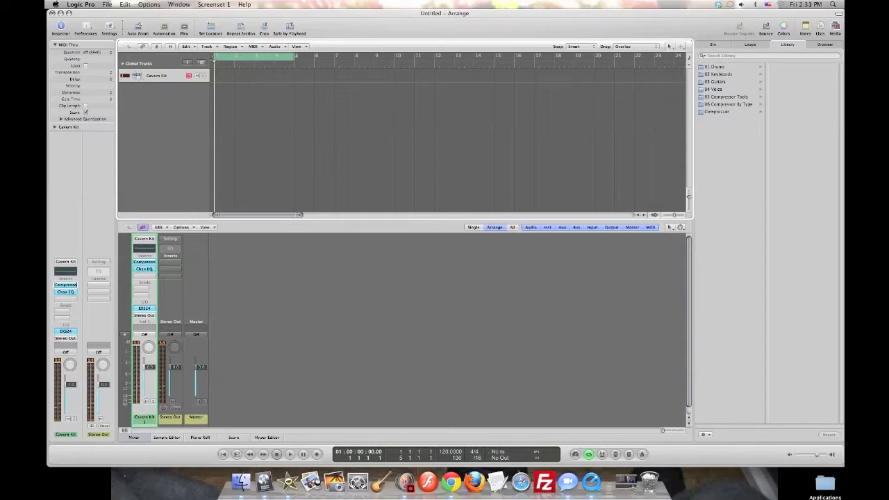
- Look through the replacement instruments offered for the Cavern Kit channel's EXS24 sampler
{"action": "left_click", "coordinate": [143, 308]}
{"action": "mouse_move", "coordinate": [174, 308]}
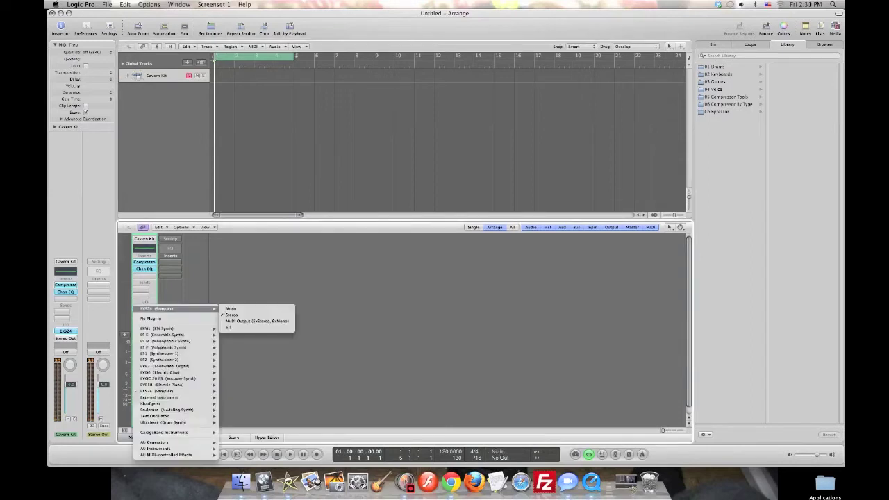
{"action": "mouse_move", "coordinate": [160, 391]}
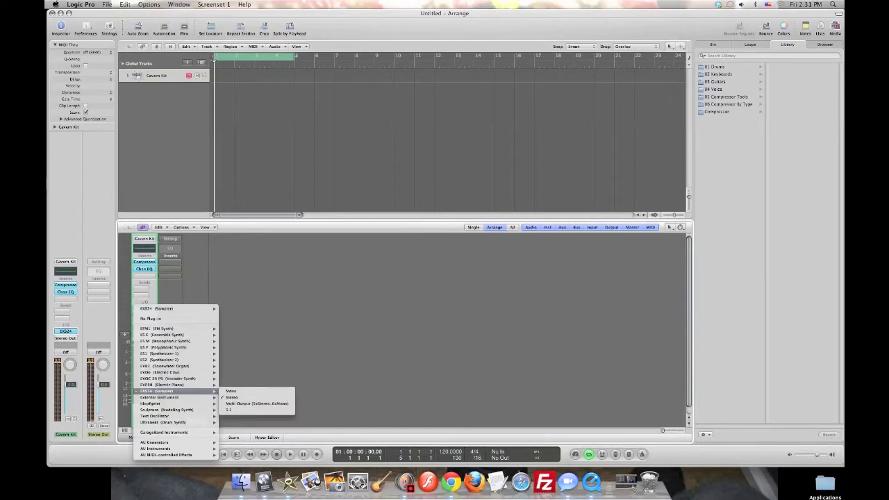
{"action": "mouse_move", "coordinate": [166, 335]}
{"action": "key", "text": "Escape"}
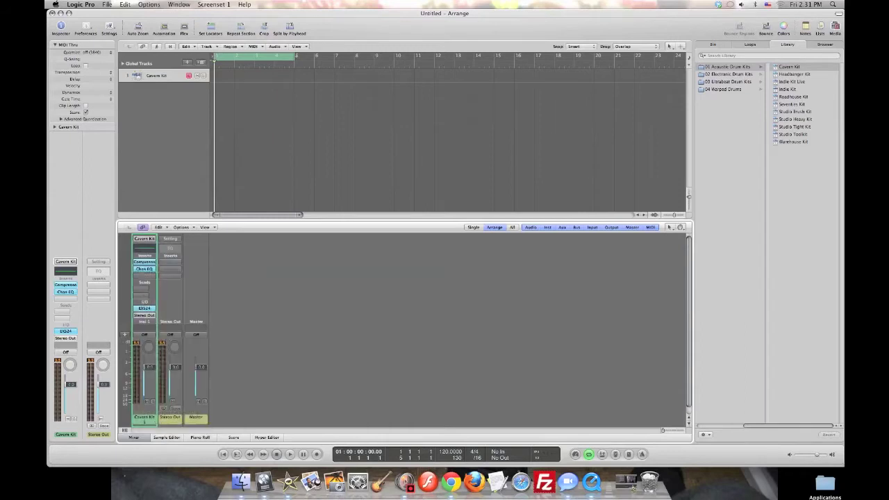
- Replace the Cavern Kit with the Roland CR-78 Kit from the electronic drum kits
{"action": "left_click", "coordinate": [143, 238]}
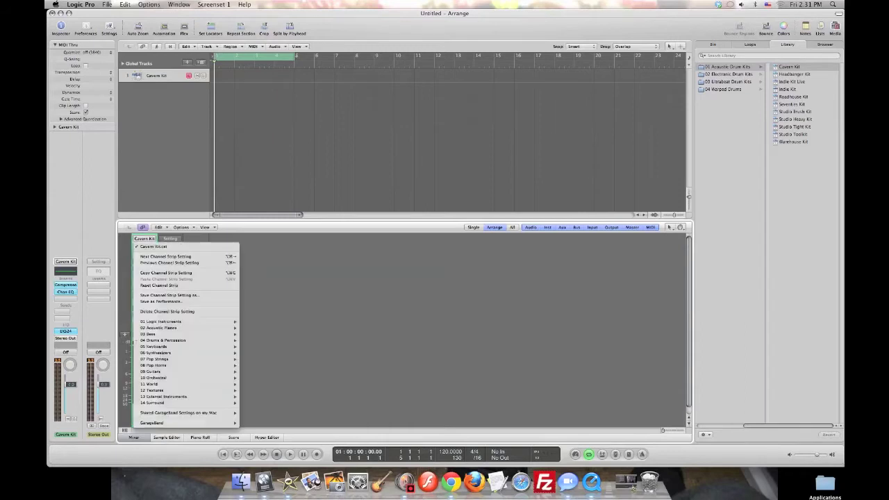
{"action": "mouse_move", "coordinate": [271, 340]}
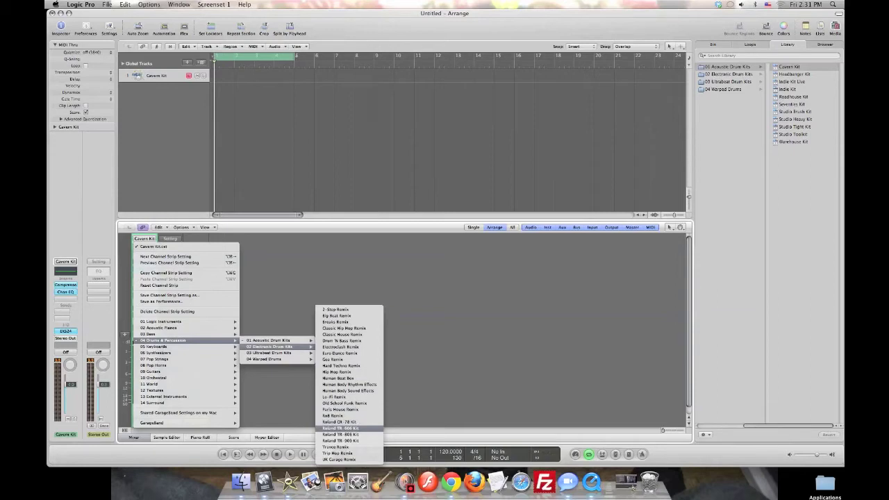
{"action": "left_click", "coordinate": [339, 421]}
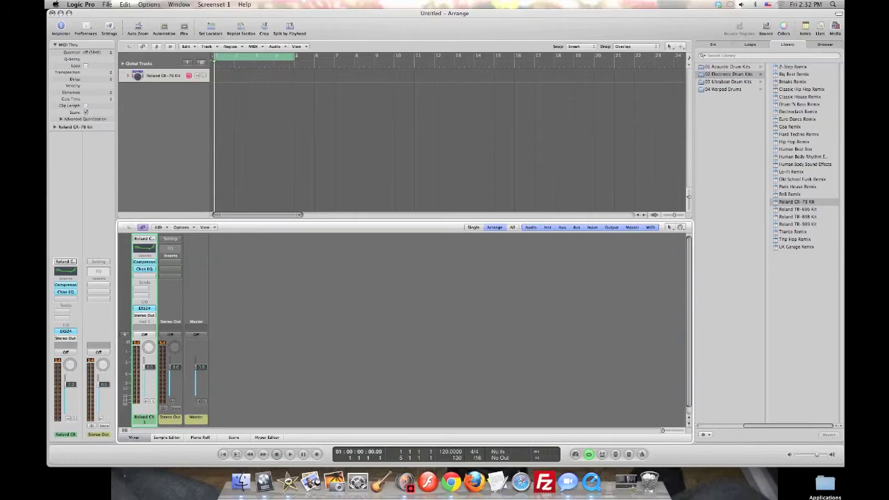
{"action": "key", "text": "ctrl+Left"}
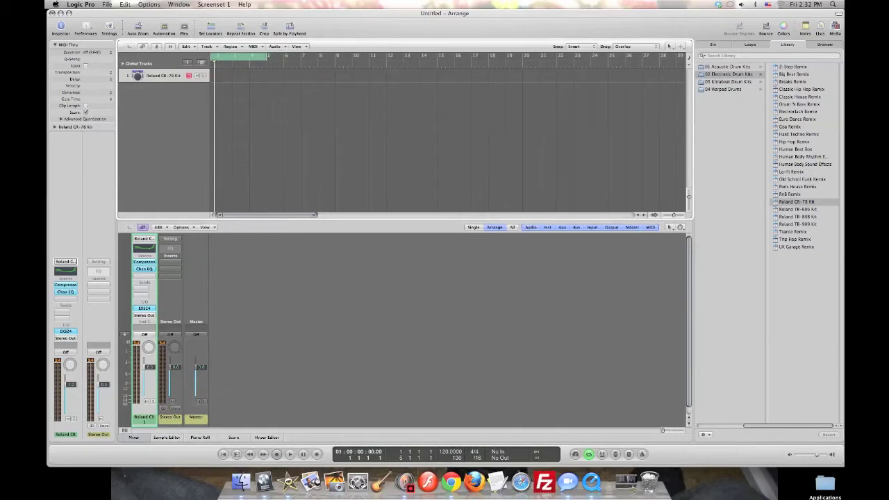
{"action": "scroll", "coordinate": [448, 132], "scroll_direction": "left", "scroll_amount": 1}
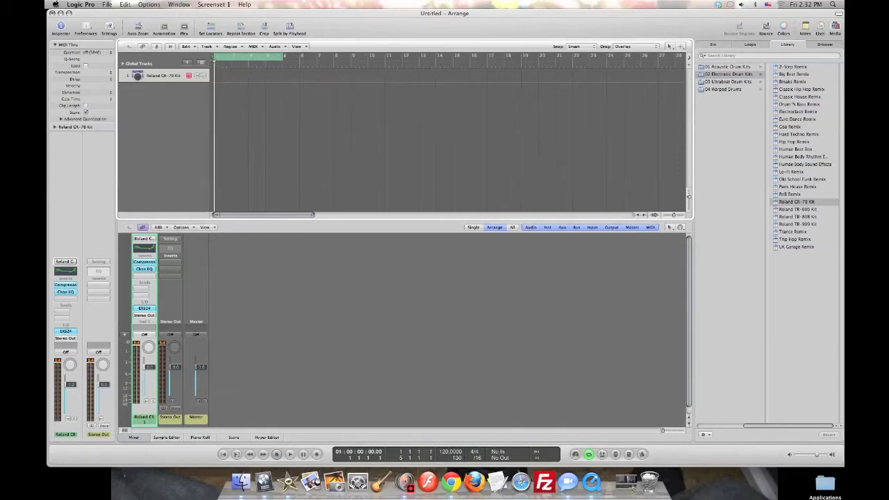
{"action": "key", "text": "r"}
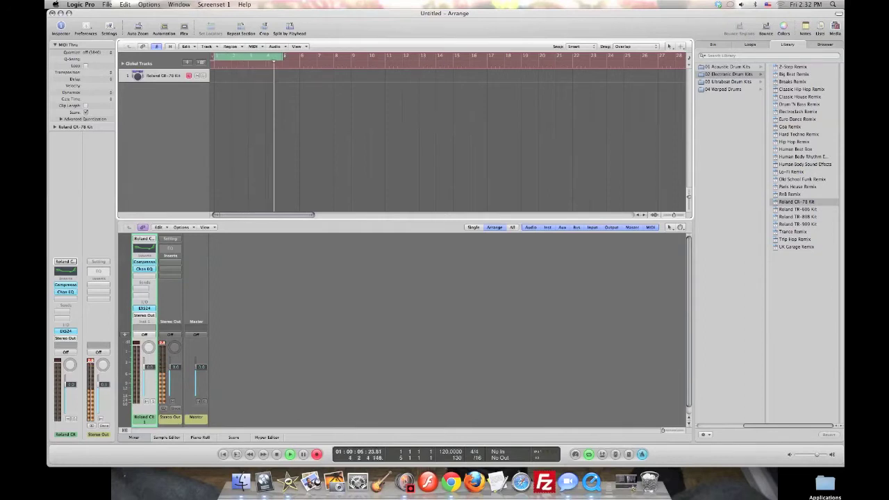
{"action": "key", "text": "space"}
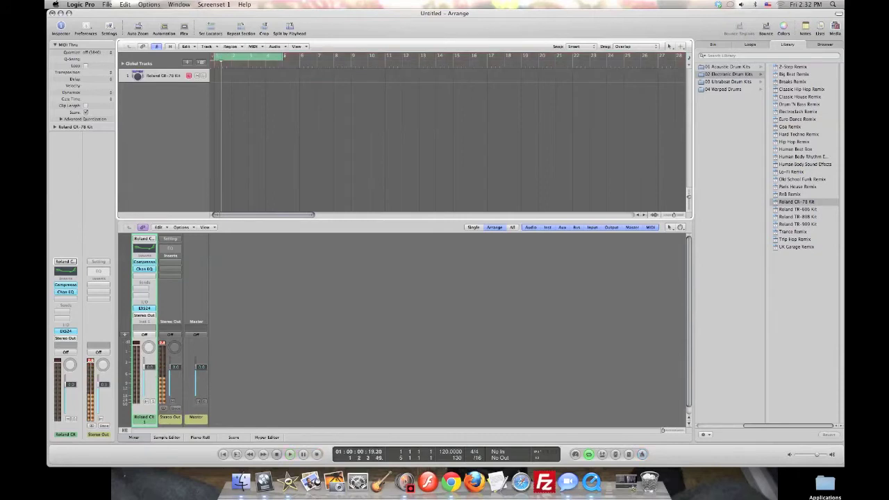
- Set the project tempo to 134 BPM
{"action": "double_click", "coordinate": [448, 451]}
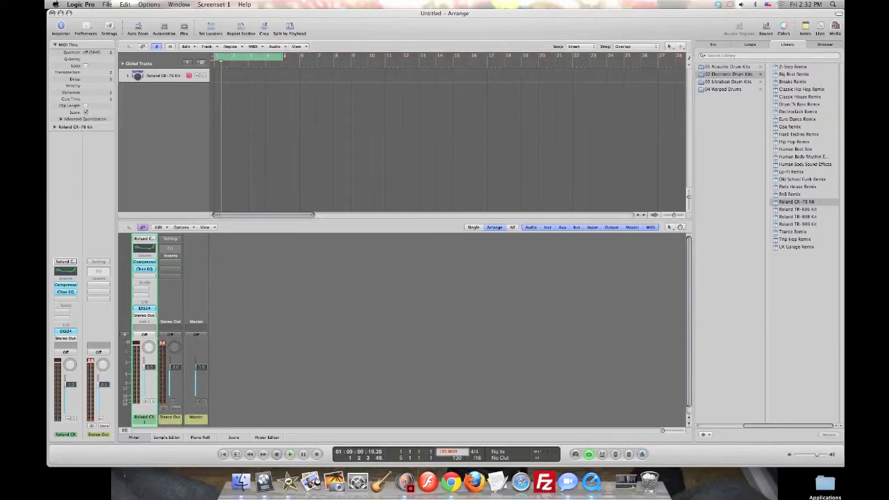
{"action": "key", "text": "BackSpace"}
{"action": "type", "text": "134"}
{"action": "key", "text": "Return"}
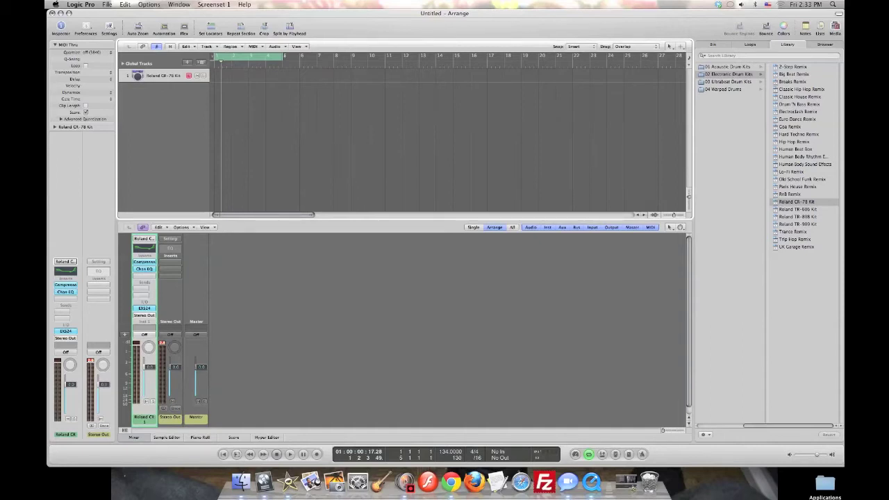
- Record one drum hit per bar over the cycle range on the Roland CR-78 Kit track and open the region in the Piano Roll
{"action": "key", "text": "r"}
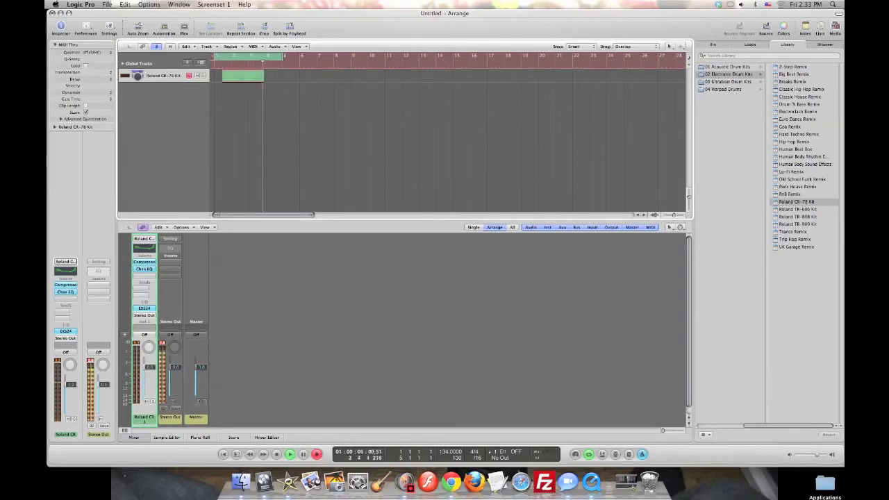
{"action": "key", "text": "space"}
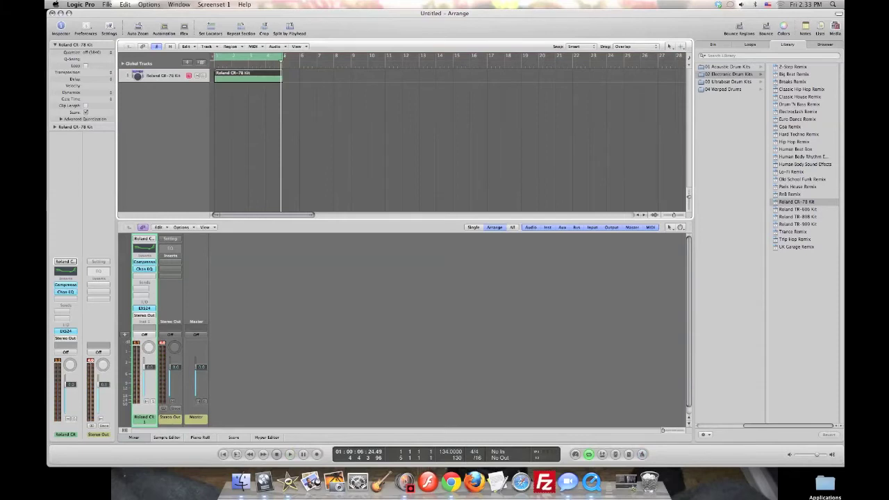
{"action": "key", "text": "p"}
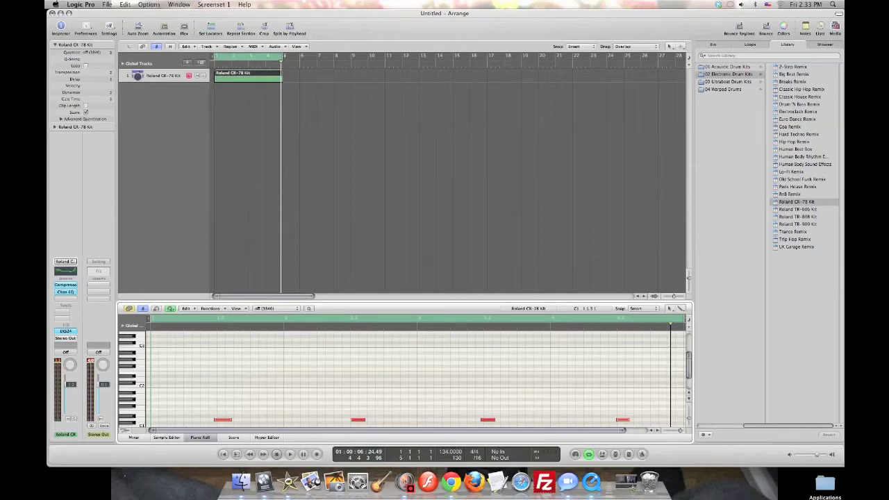
{"action": "key", "text": "x"}
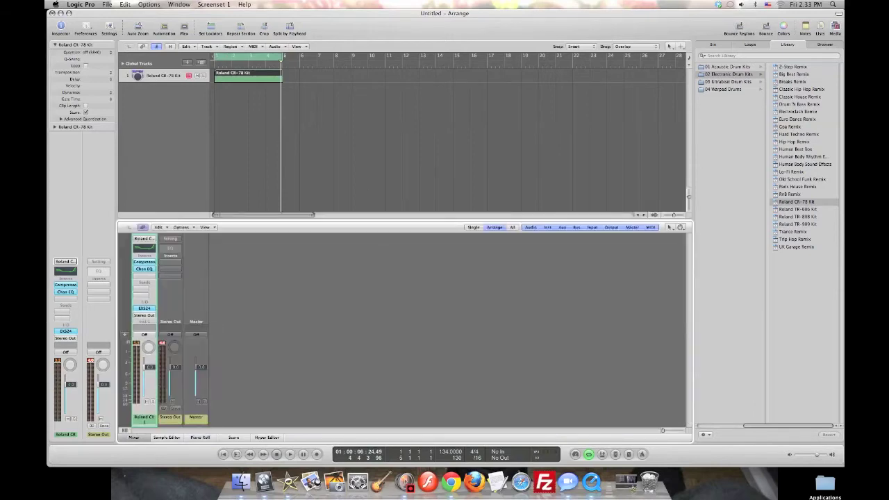
{"action": "key", "text": "p"}
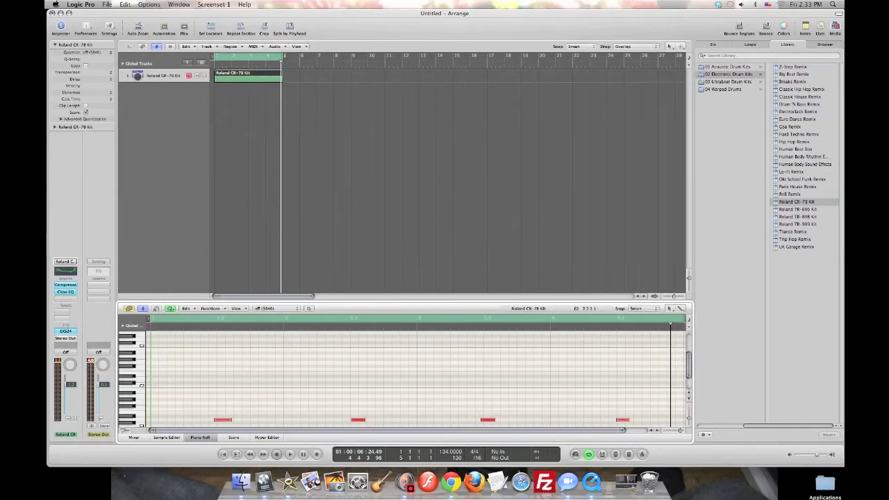
{"action": "scroll", "coordinate": [405, 377], "scroll_direction": "down", "scroll_amount": 2}
{"action": "scroll", "coordinate": [405, 377], "scroll_direction": "down", "scroll_amount": 3}
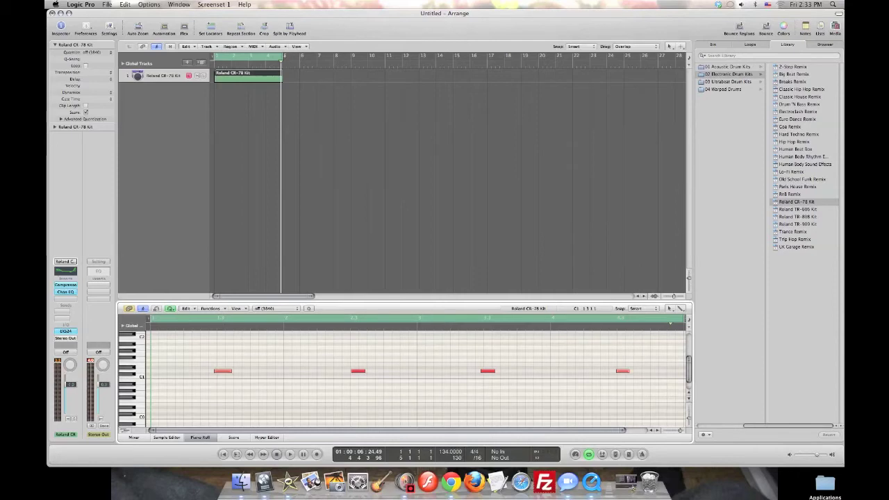
- Quantize all notes in the Roland CR-78 Kit region to 1/16-Note
{"action": "key", "text": "super+a"}
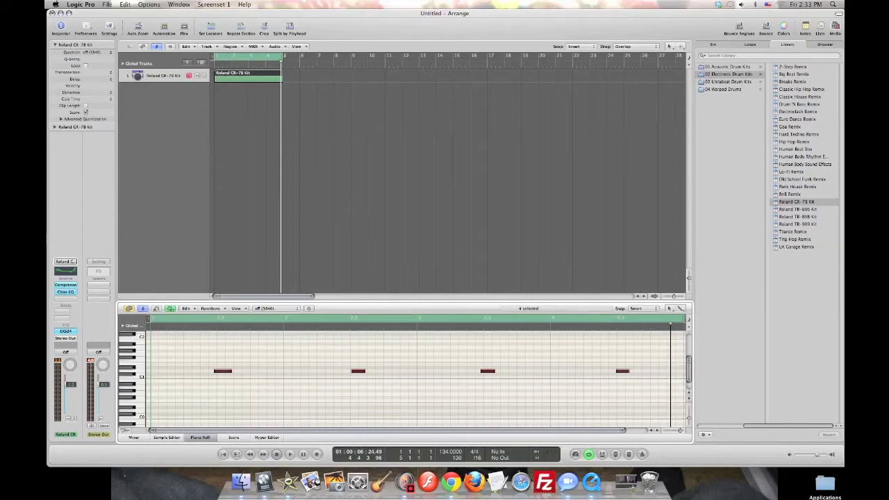
{"action": "left_click", "coordinate": [236, 308]}
{"action": "left_click", "coordinate": [236, 308]}
{"action": "left_click", "coordinate": [263, 308]}
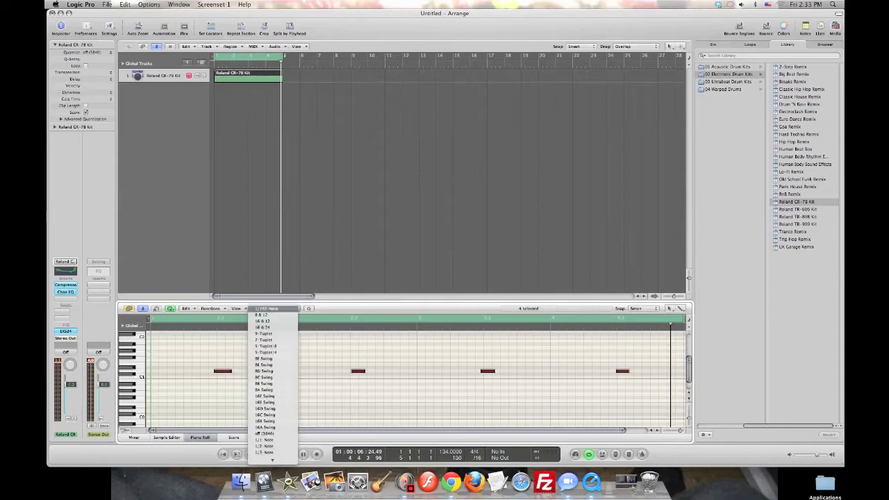
{"action": "scroll", "coordinate": [263, 449], "scroll_direction": "down", "scroll_amount": 5}
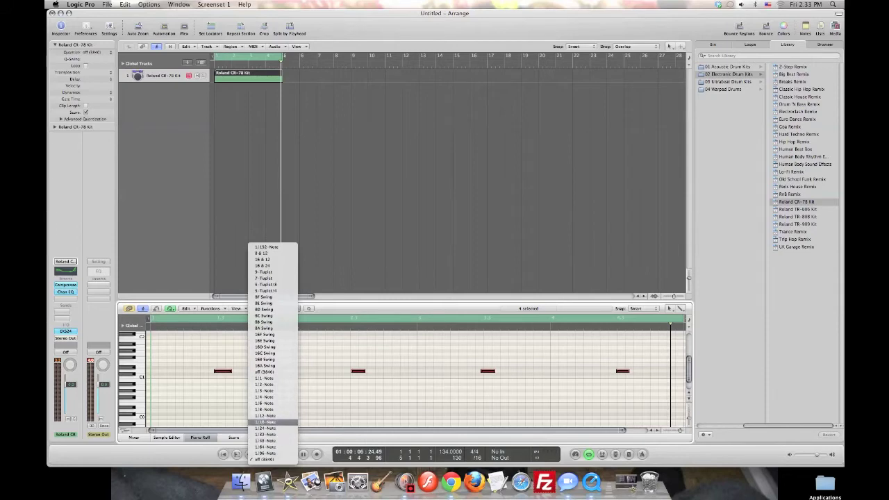
{"action": "left_click", "coordinate": [263, 422]}
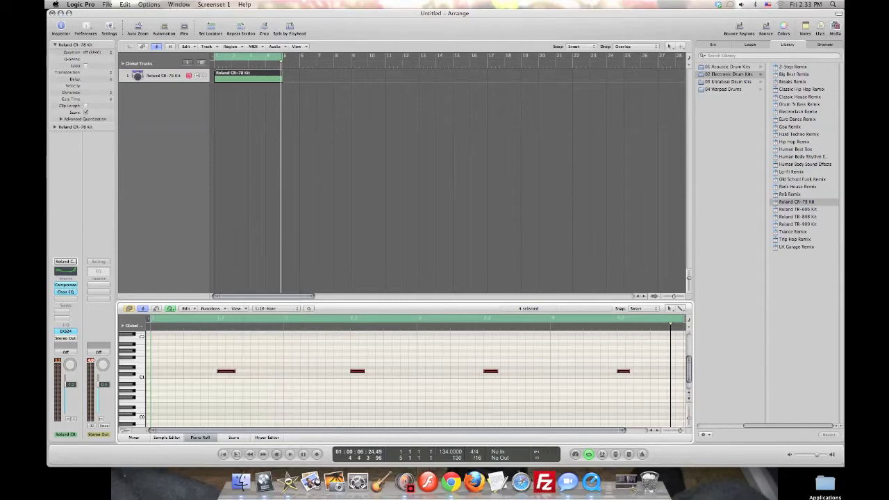
- Try 1/96-Note and 1/48-Note quantization on the selected notes, return them to 1/16-Note and audition the loop
{"action": "left_click", "coordinate": [275, 308]}
{"action": "left_click", "coordinate": [267, 340]}
{"action": "left_click", "coordinate": [274, 308]}
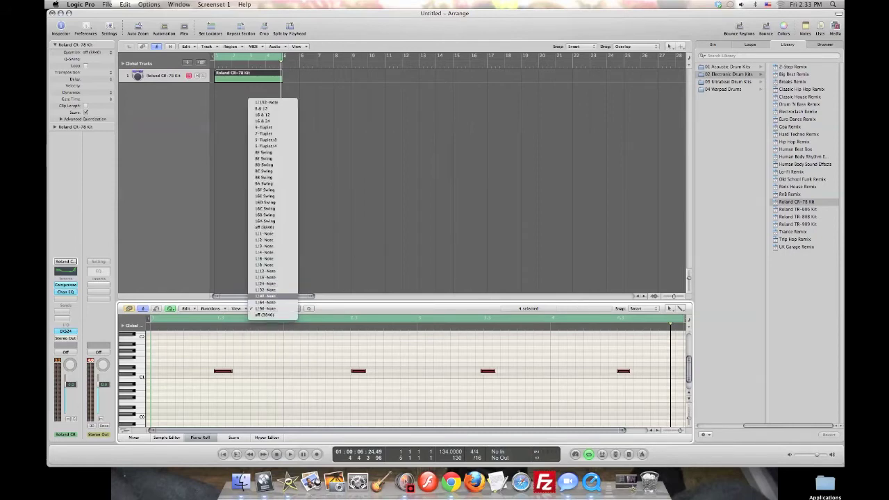
{"action": "left_click", "coordinate": [265, 296]}
{"action": "left_click", "coordinate": [272, 308]}
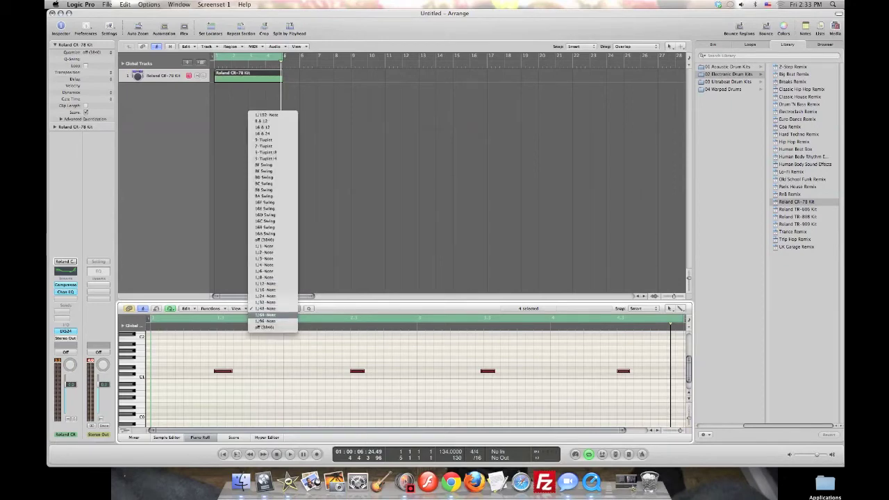
{"action": "left_click", "coordinate": [264, 290]}
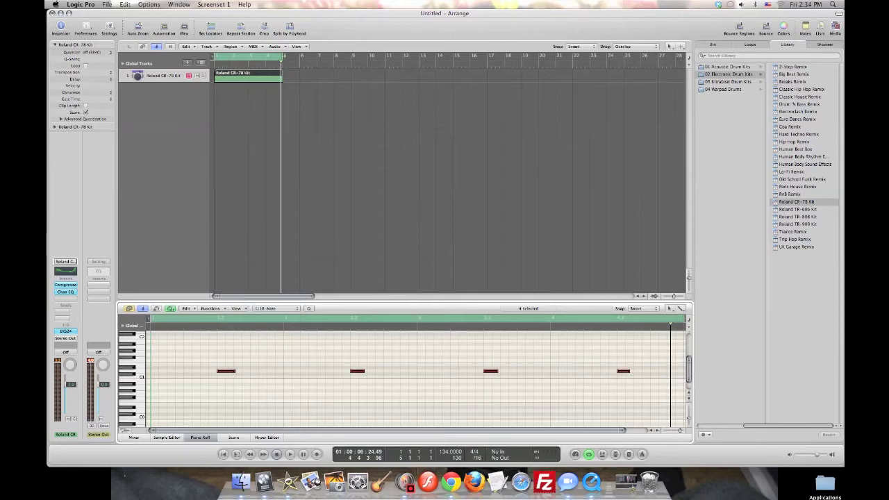
{"action": "key", "text": "space"}
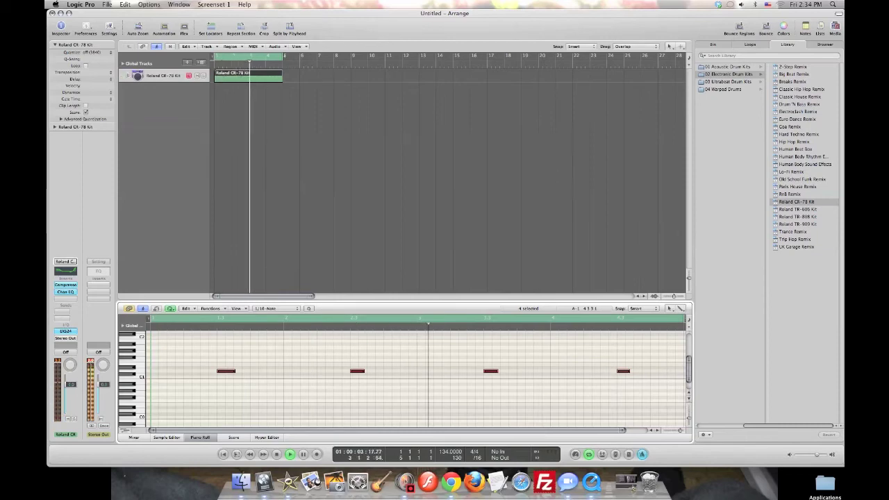
{"action": "key", "text": "space"}
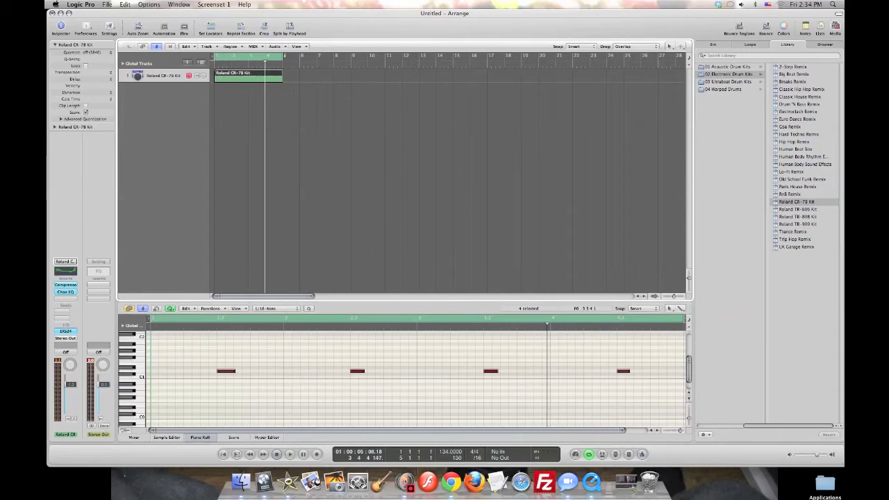
- Rename the Roland CR-78 Kit track as Light Snare
{"action": "double_click", "coordinate": [163, 75]}
{"action": "key", "text": "BackSpace"}
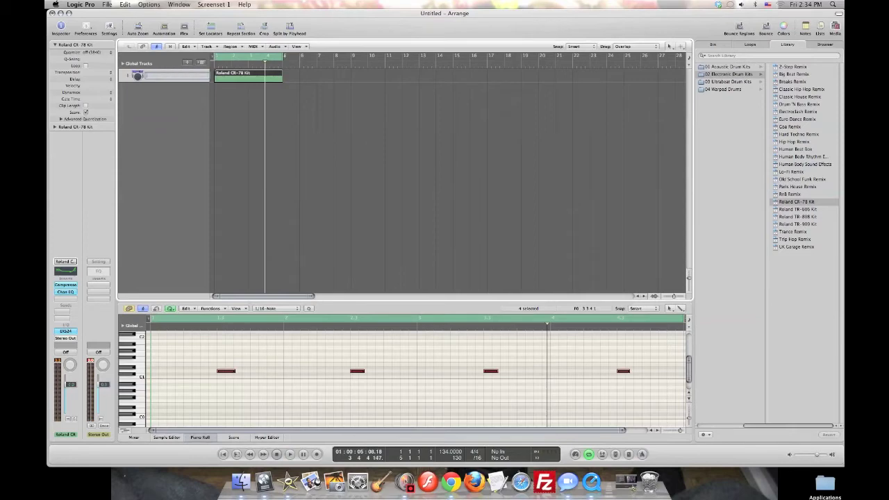
{"action": "type", "text": "Light Snare"}
{"action": "key", "text": "Return"}
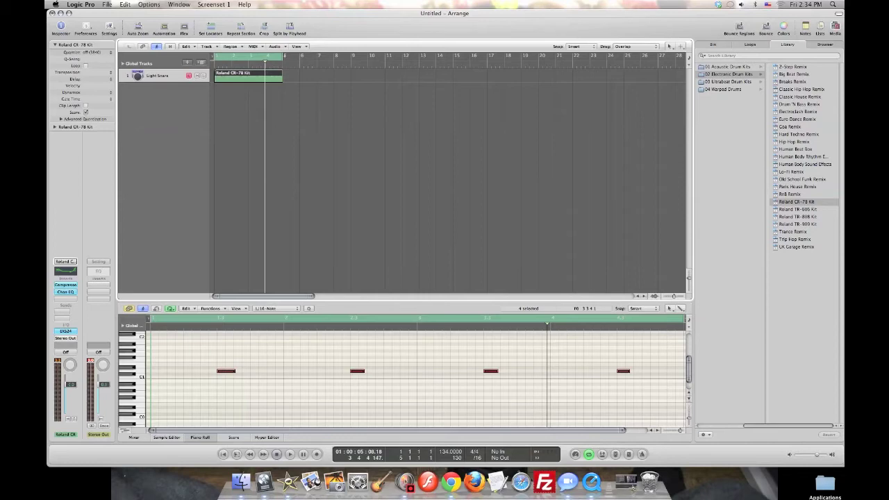
- Examine the Dynamics and Reverb plug-ins offered for the Light Snare channel's empty insert in the Mixer, and play the loop
{"action": "key", "text": "x"}
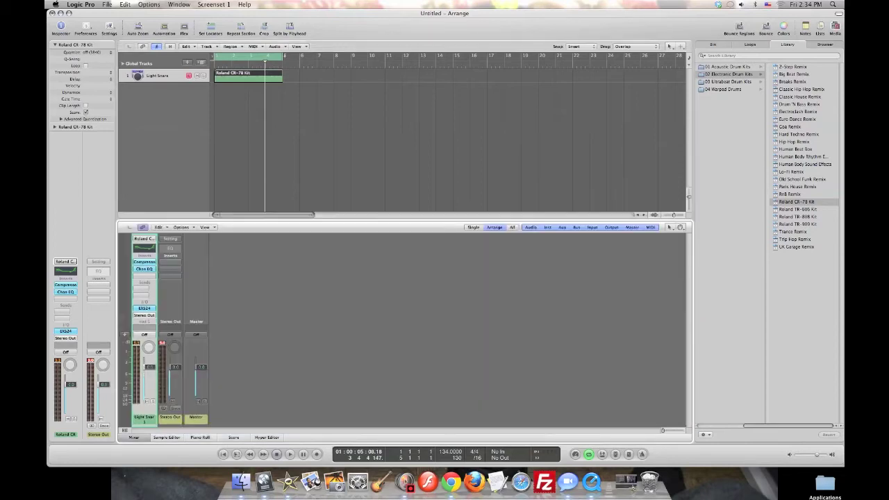
{"action": "left_click", "coordinate": [145, 275]}
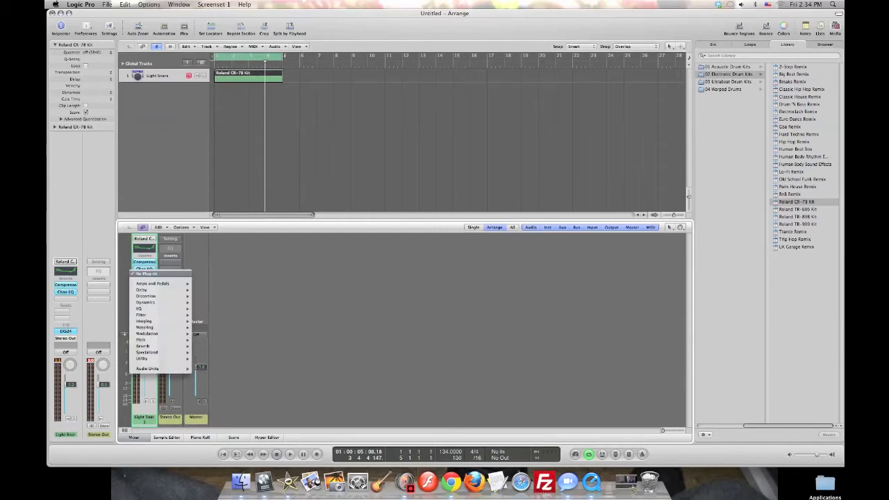
{"action": "left_click", "coordinate": [146, 274]}
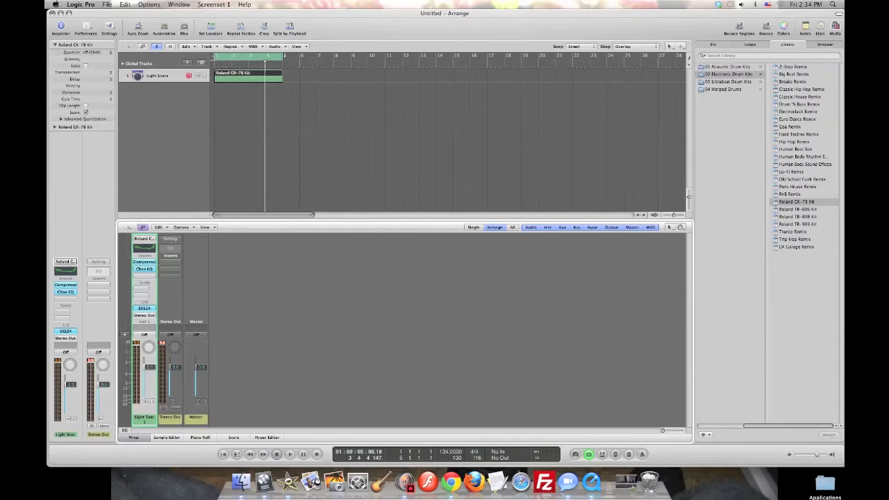
{"action": "left_click", "coordinate": [144, 275]}
{"action": "mouse_move", "coordinate": [154, 296]}
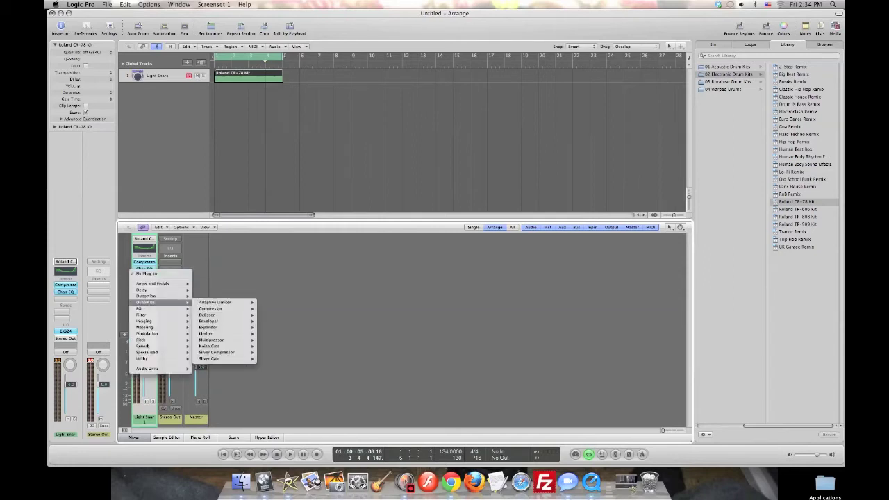
{"action": "mouse_move", "coordinate": [154, 333]}
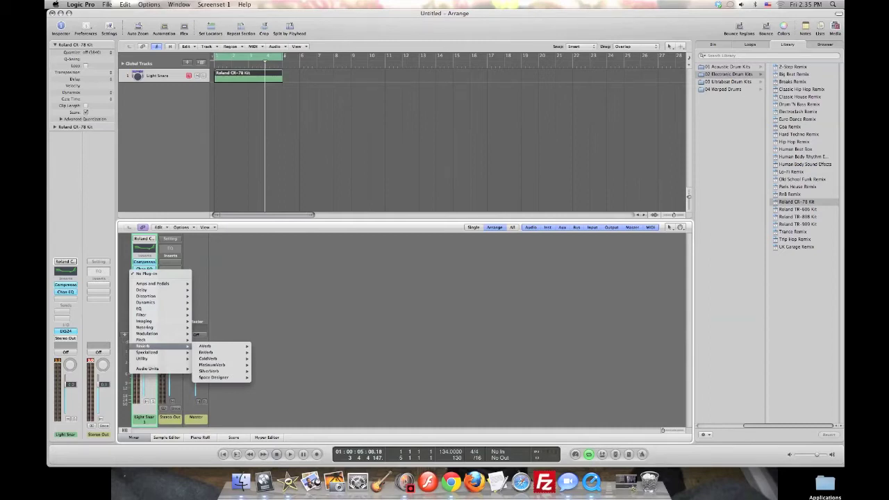
{"action": "mouse_move", "coordinate": [205, 346]}
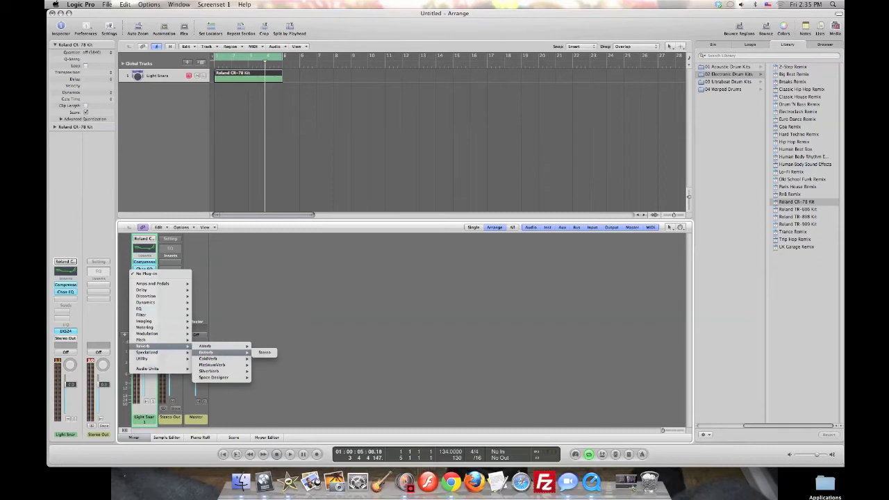
{"action": "key", "text": "Escape"}
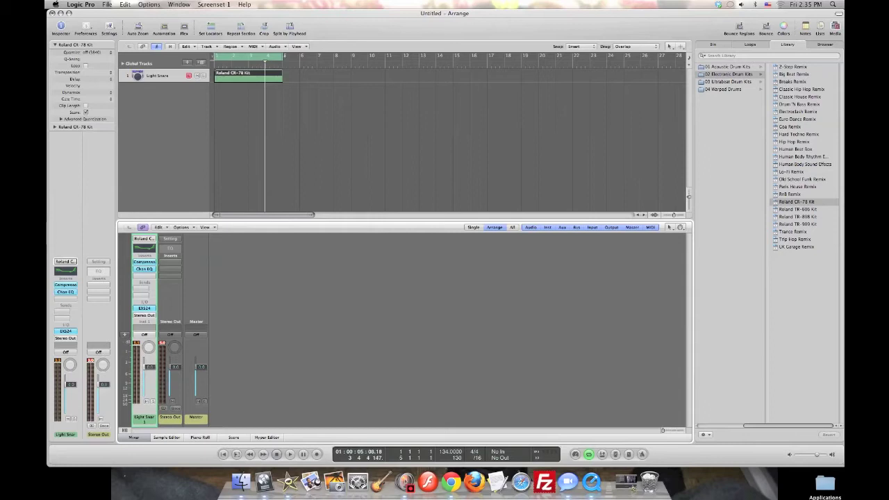
{"action": "key", "text": "space"}
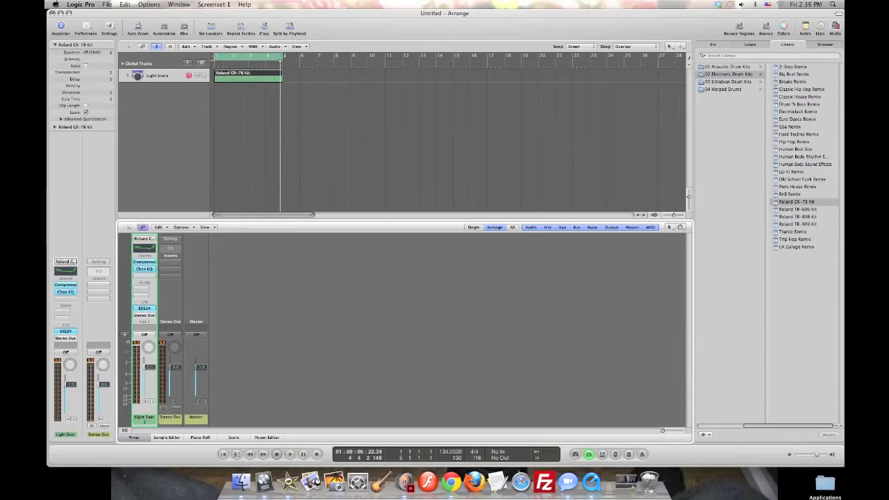
- Add a second track with a duplicate of the Light Snare track's settings and select the new track
{"action": "left_click", "coordinate": [187, 63]}
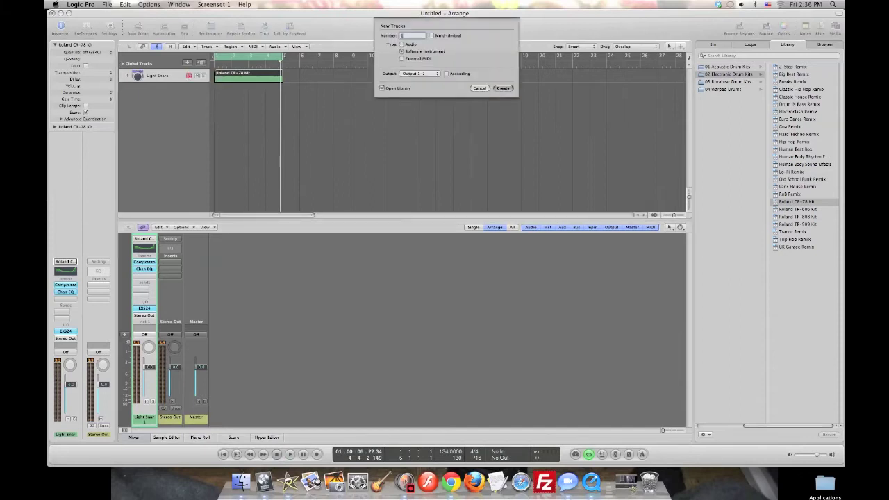
{"action": "key", "text": "Escape"}
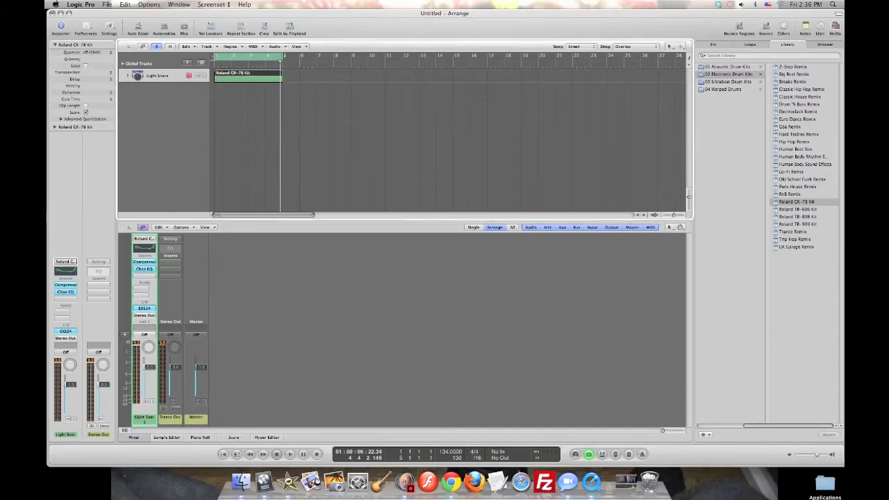
{"action": "left_click", "coordinate": [201, 62]}
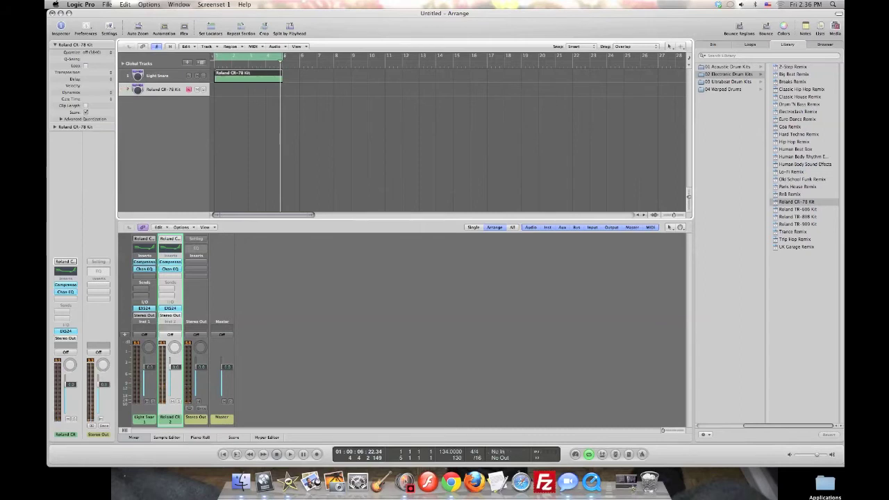
{"action": "left_click", "coordinate": [158, 75]}
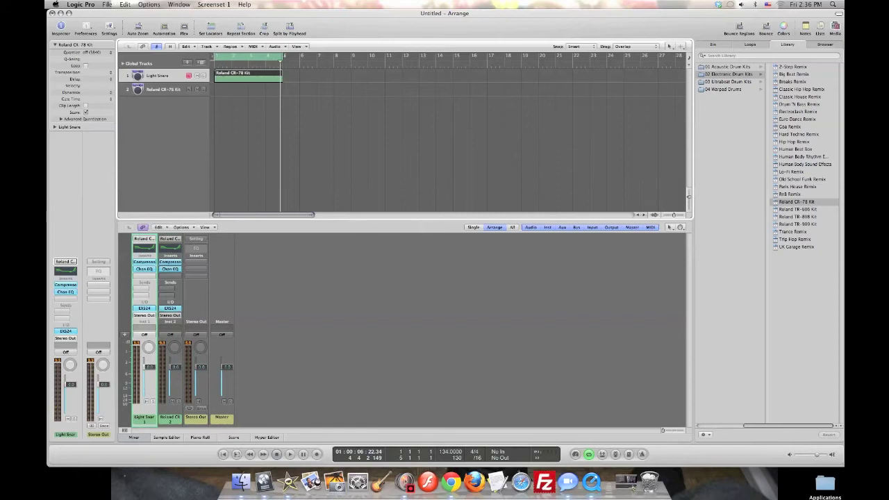
{"action": "left_click", "coordinate": [163, 89]}
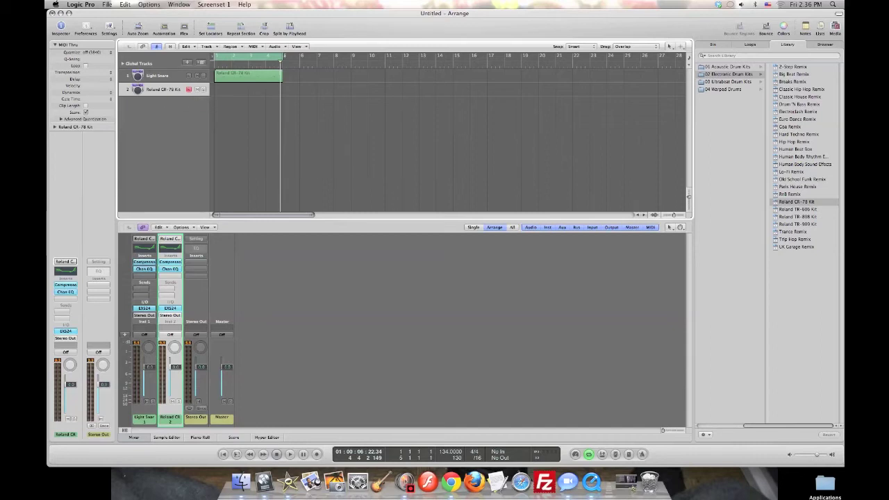
- Try the electronic drum kit setting Roland TR-606 Kit on the second track's channel strip
{"action": "key", "text": "Tab"}
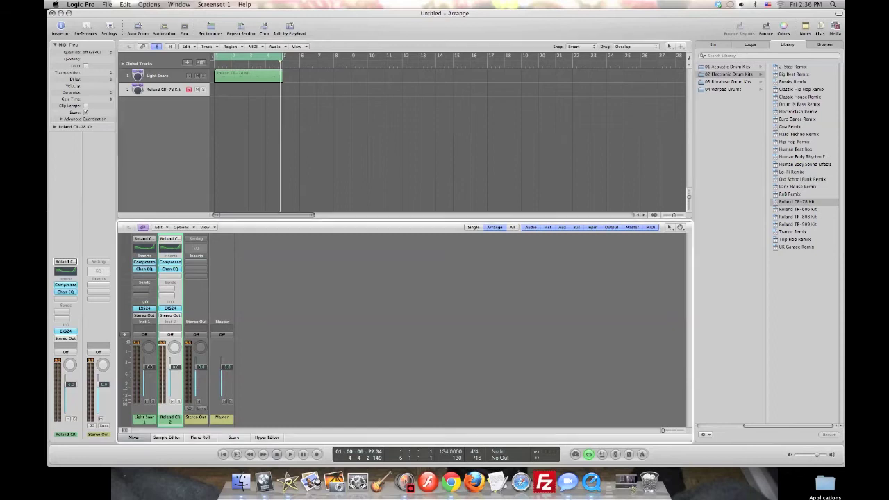
{"action": "left_click", "coordinate": [170, 238]}
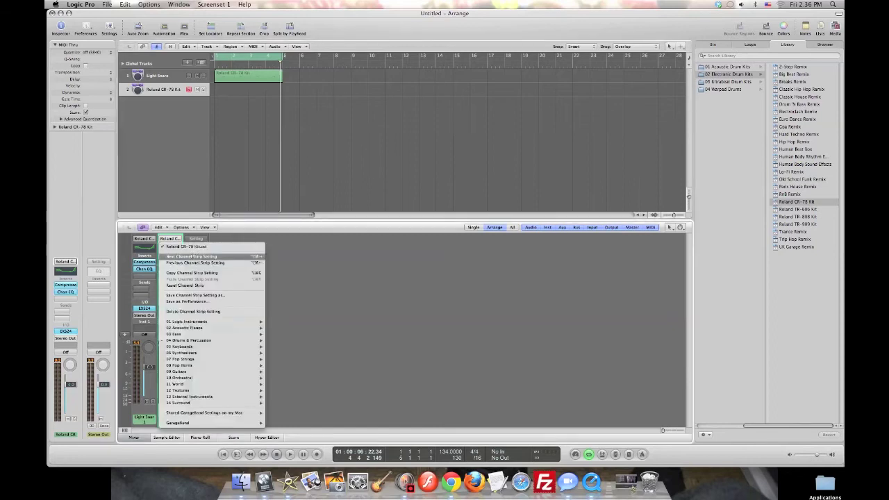
{"action": "mouse_move", "coordinate": [209, 341]}
{"action": "mouse_move", "coordinate": [295, 347]}
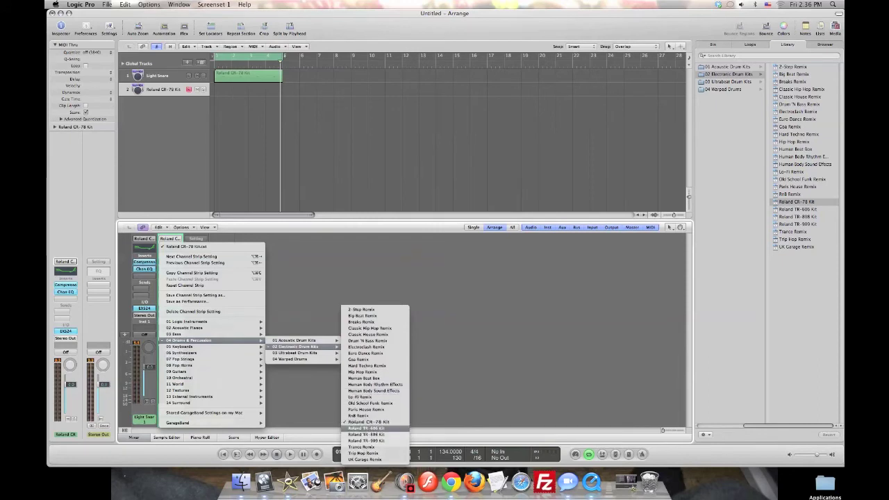
{"action": "left_click", "coordinate": [366, 427]}
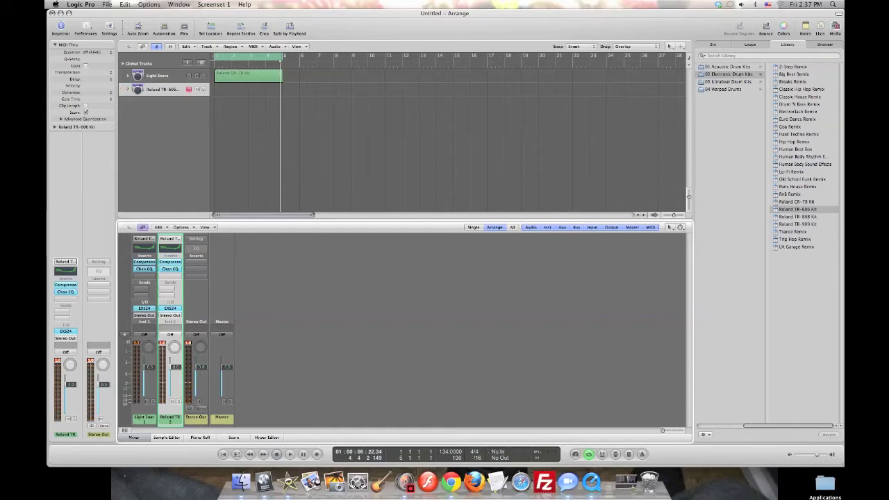
- Load the electronic drum kit setting Roland TR-808 Kit on the second track's channel strip
{"action": "left_click", "coordinate": [170, 238]}
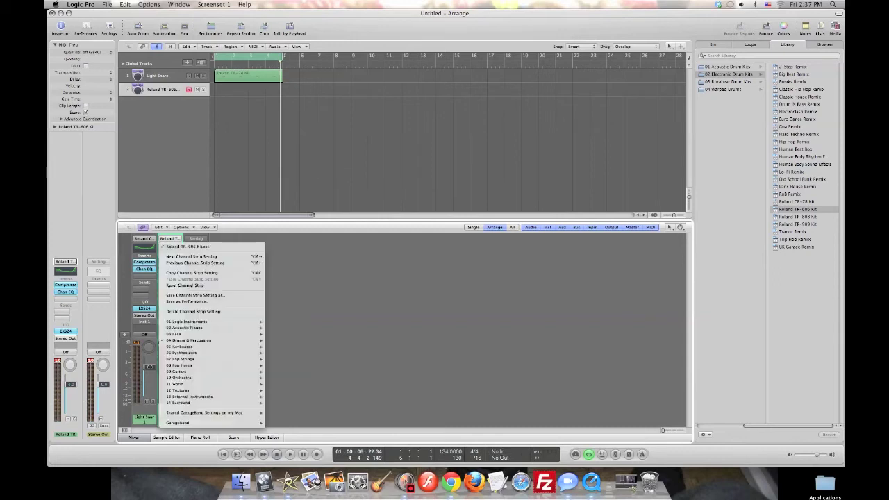
{"action": "mouse_move", "coordinate": [209, 340]}
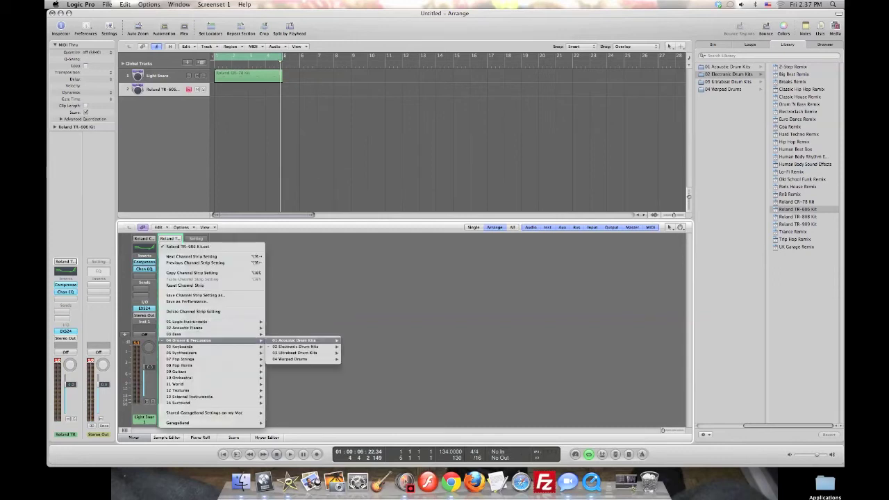
{"action": "mouse_move", "coordinate": [295, 347]}
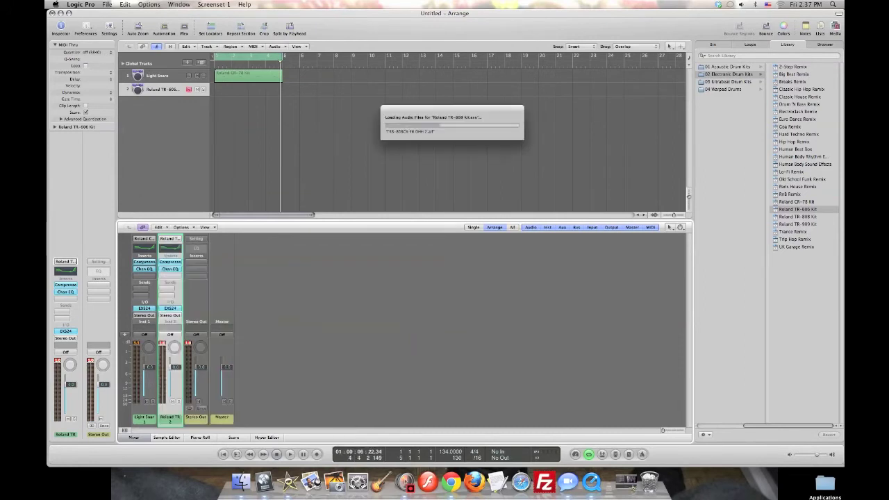
{"action": "key", "text": "Down"}
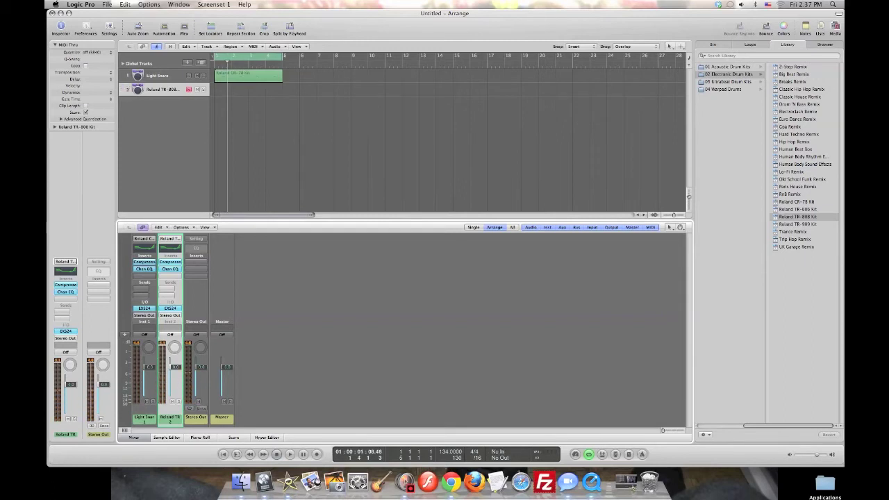
- Try a copy of the Light Snare region on the Roland TR-808 Kit track, play both together and delete the copy
{"action": "left_click", "coordinate": [248, 75]}
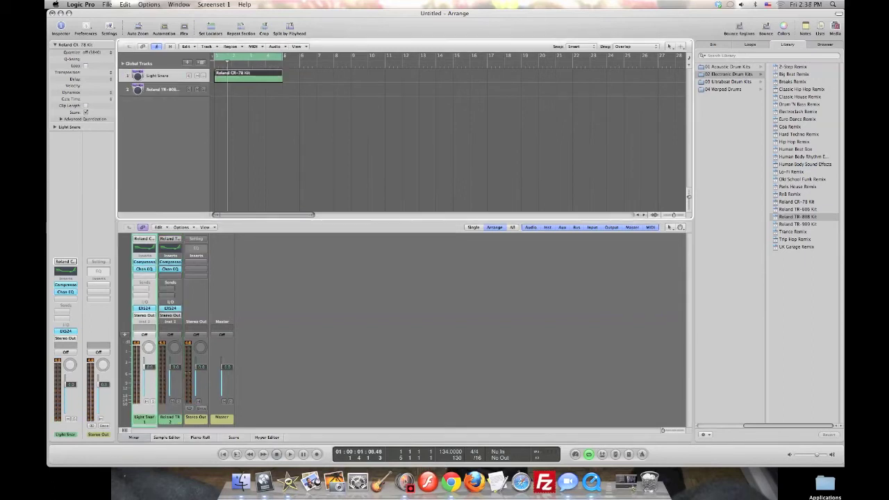
{"action": "left_click", "coordinate": [163, 89]}
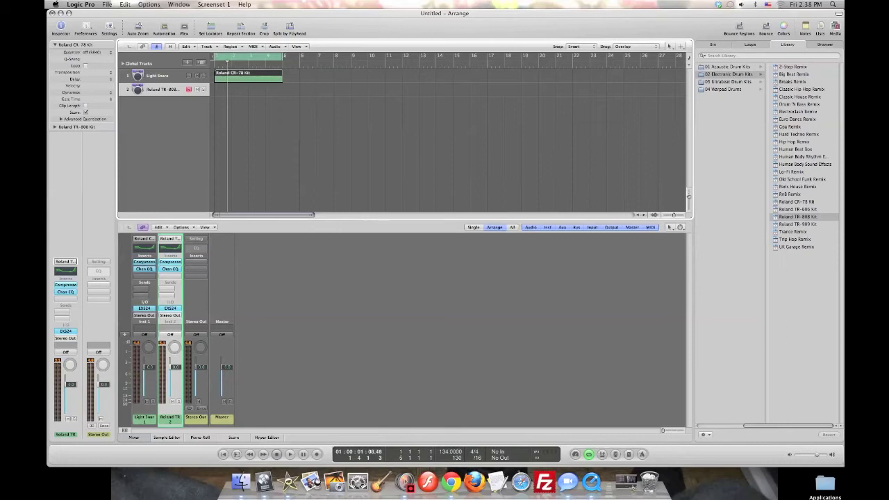
{"action": "key", "text": "Return"}
{"action": "key", "text": "super+v"}
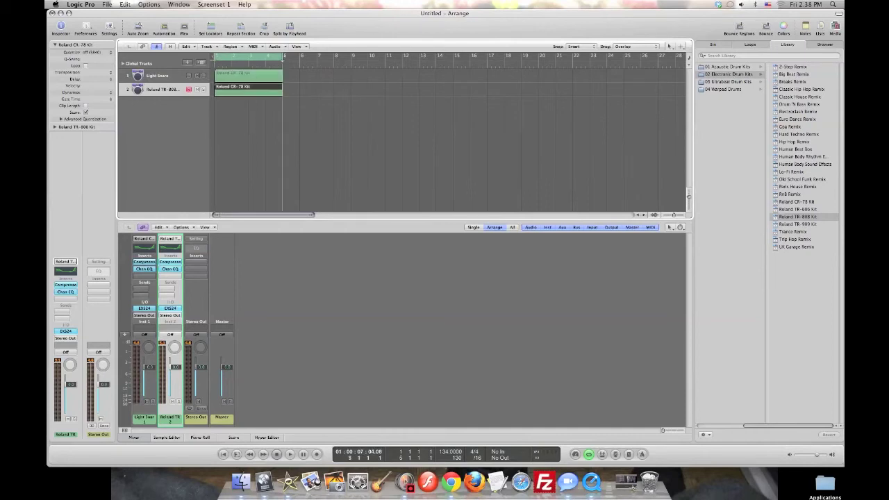
{"action": "key", "text": "Return"}
{"action": "key", "text": "space"}
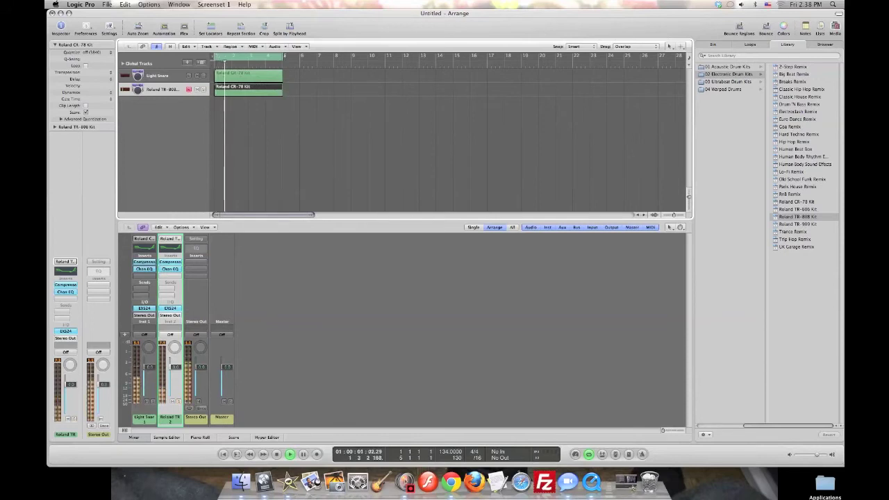
{"action": "key", "text": "Delete"}
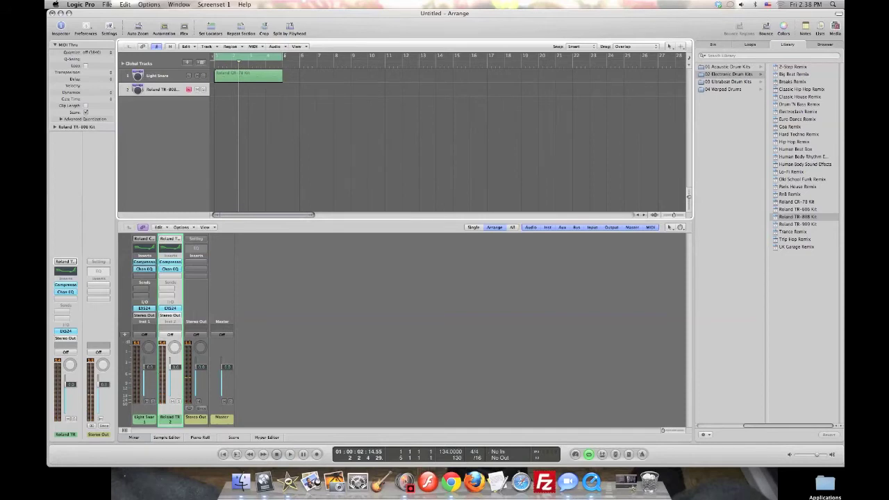
- Record a four-hit part across the first four bars of the Roland TR-808 Kit track and show its notes in the Piano Roll
{"action": "key", "text": "comma"}
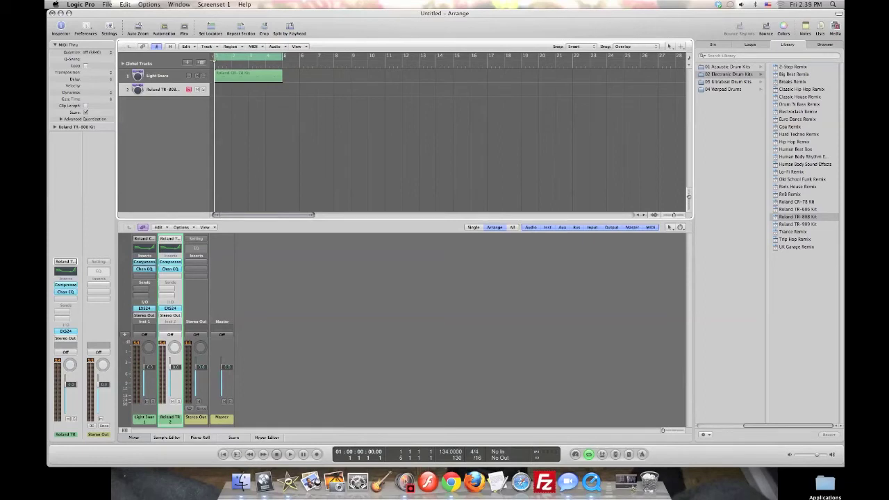
{"action": "key", "text": "r"}
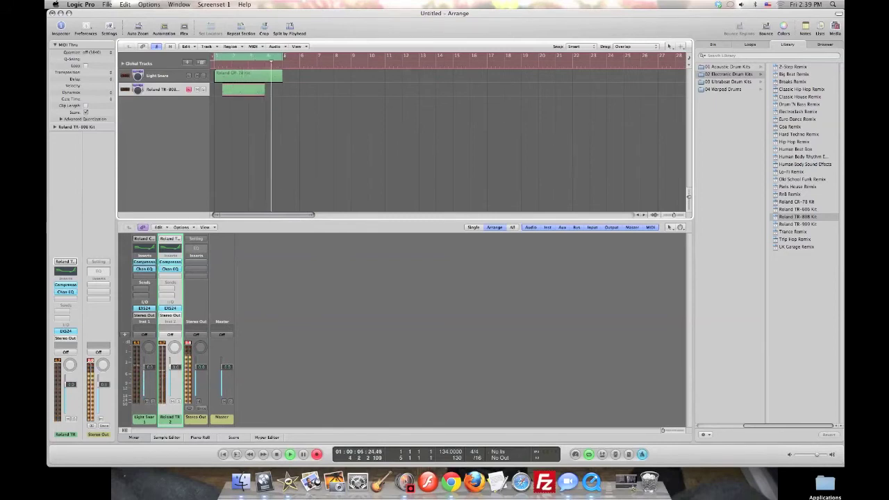
{"action": "key", "text": "space"}
{"action": "key", "text": "space"}
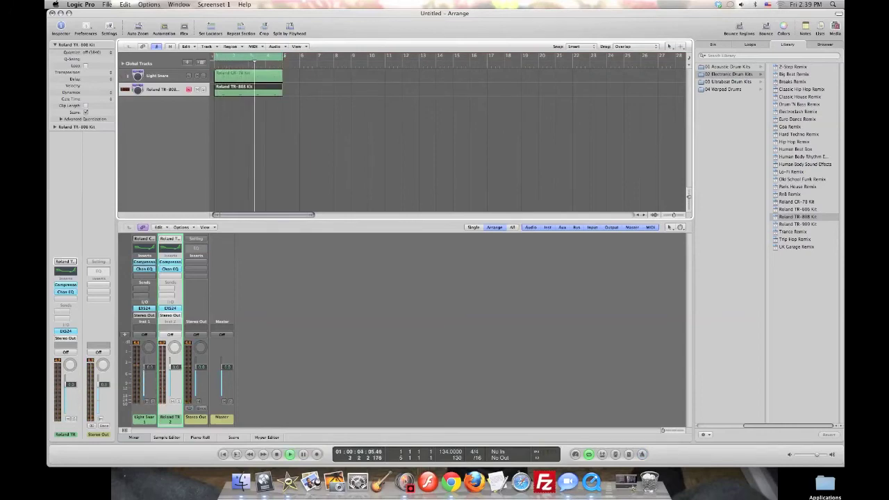
{"action": "key", "text": "p"}
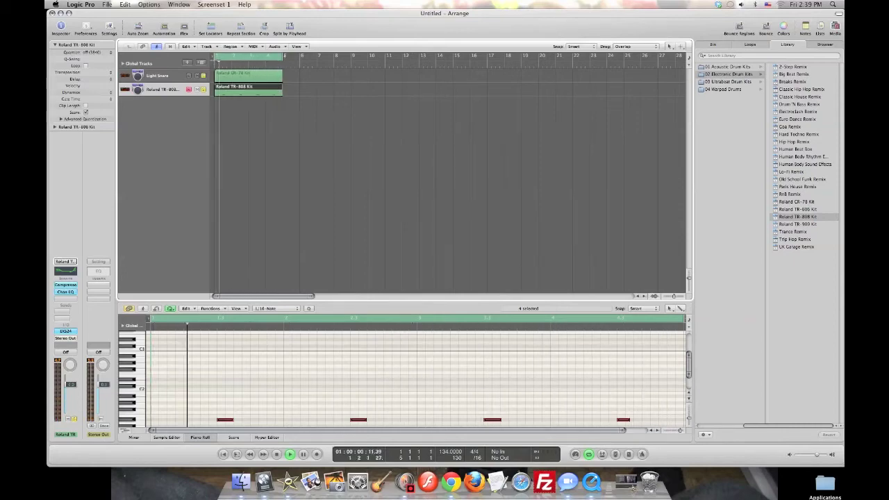
- Open the Light Snare channel's Channel EQ from the Mixer and turn on its low cut band
{"action": "left_click", "coordinate": [243, 73]}
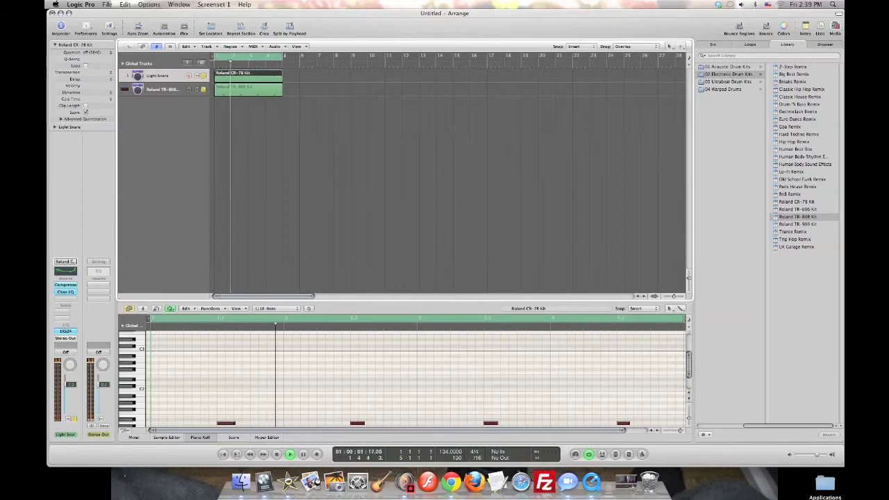
{"action": "key", "text": "x"}
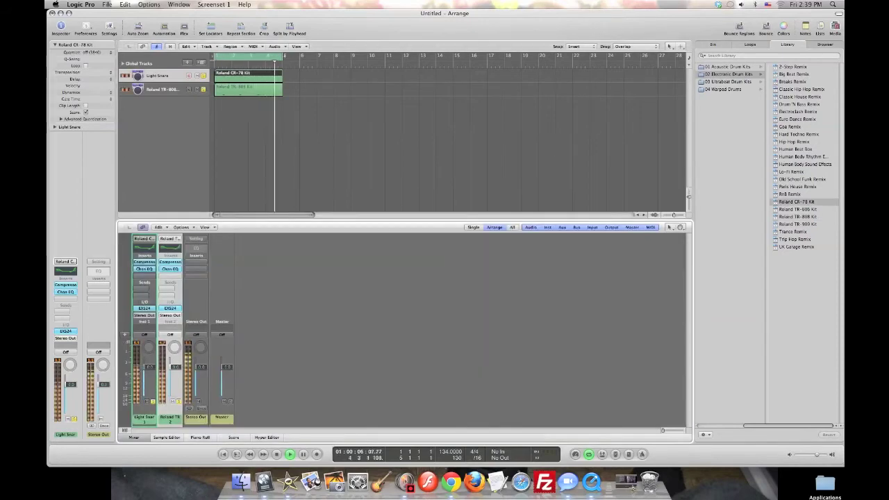
{"action": "double_click", "coordinate": [145, 269]}
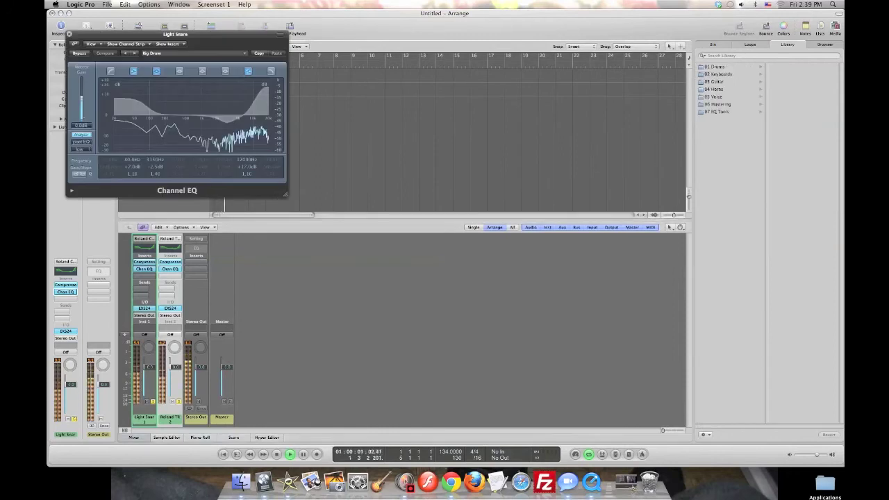
{"action": "left_click", "coordinate": [110, 70]}
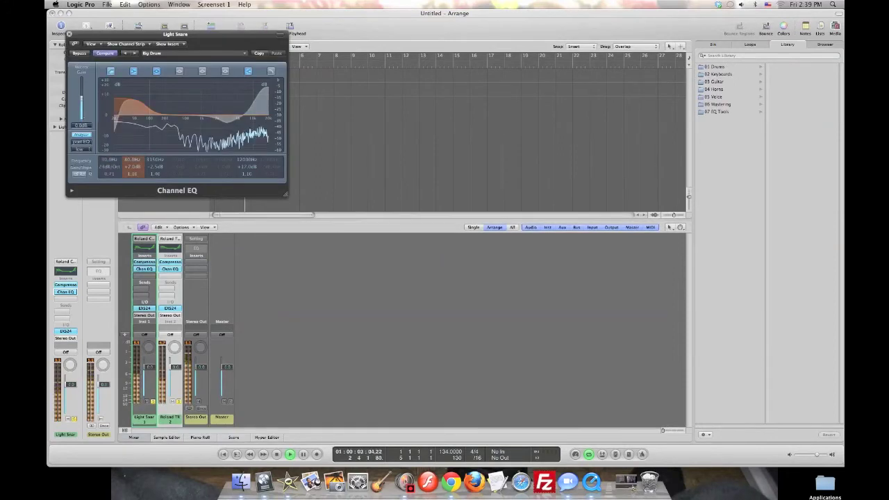
- Shape the Light Snare EQ with the low shelf at -24 dB, low cut near 147 Hz, mid band at 0 dB and raised master gain
{"action": "left_click_drag", "start_coordinate": [141, 104], "coordinate": [154, 148]}
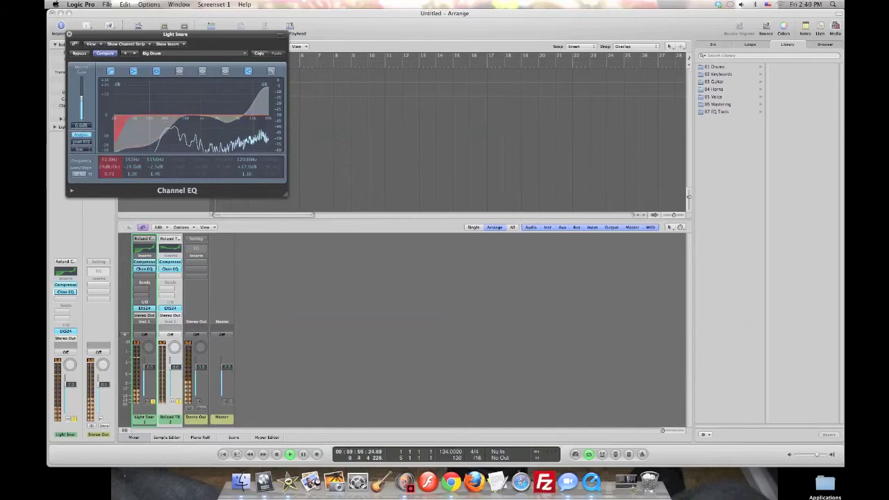
{"action": "left_click_drag", "start_coordinate": [109, 160], "coordinate": [109, 149]}
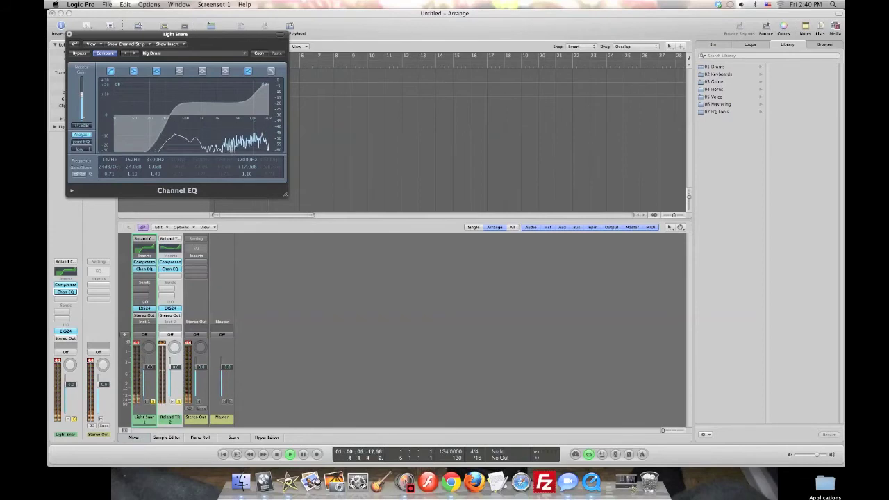
{"action": "key", "text": "super+w"}
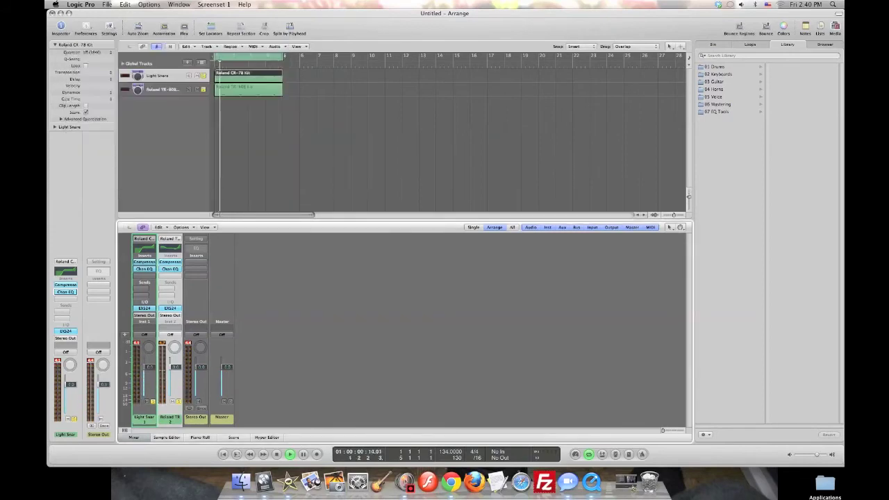
{"action": "left_click", "coordinate": [688, 196]}
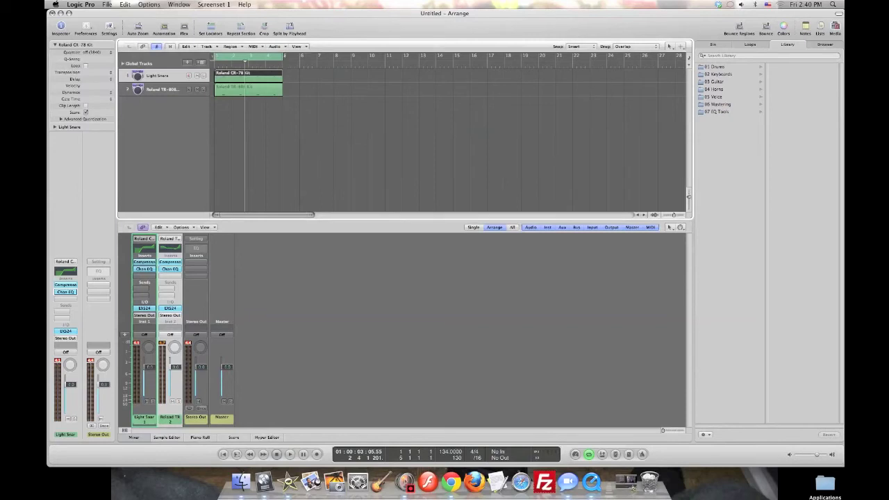
- Insert the stereo Space Designer reverb in the empty insert of the Roland TR-808 Kit channel
{"action": "key", "text": "Down"}
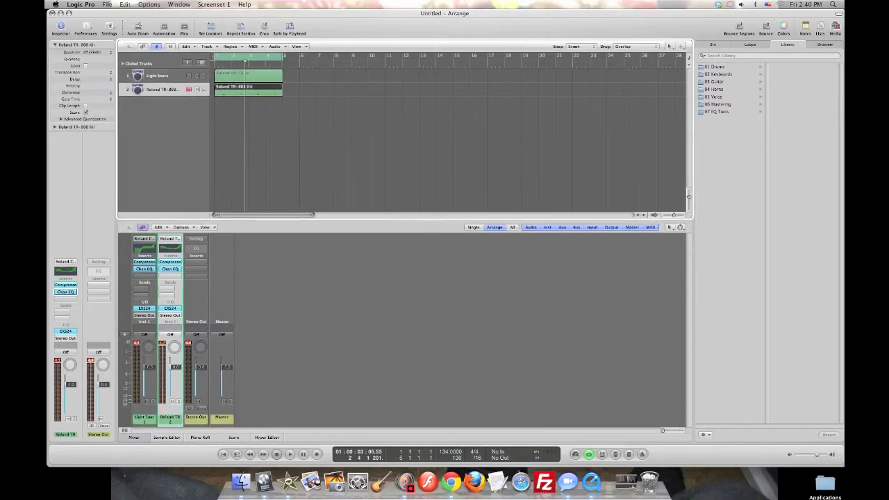
{"action": "key", "text": "Up"}
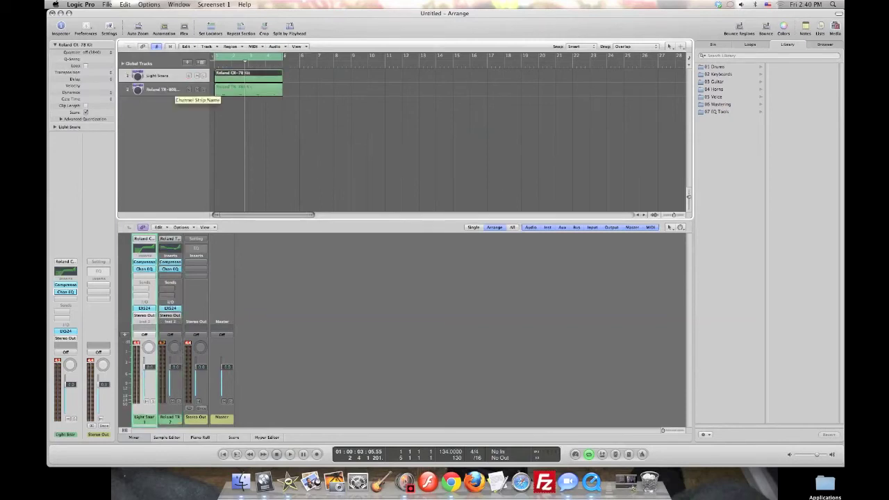
{"action": "key", "text": "Down"}
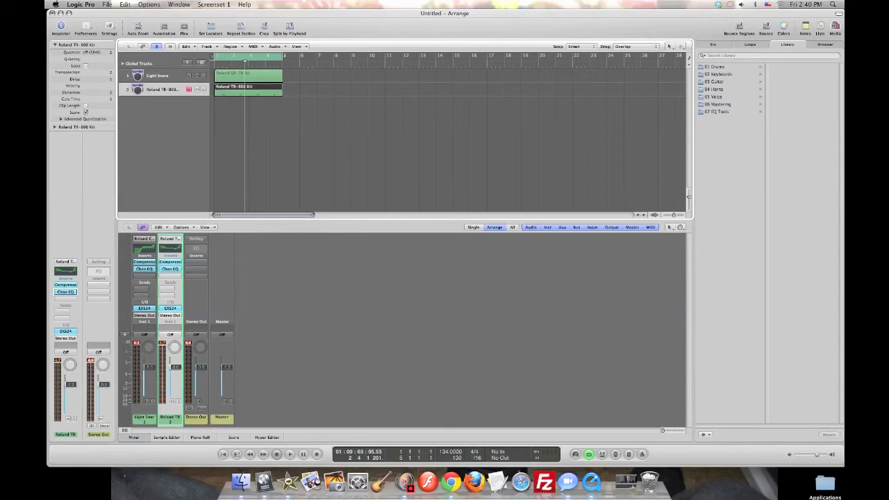
{"action": "left_click", "coordinate": [170, 275]}
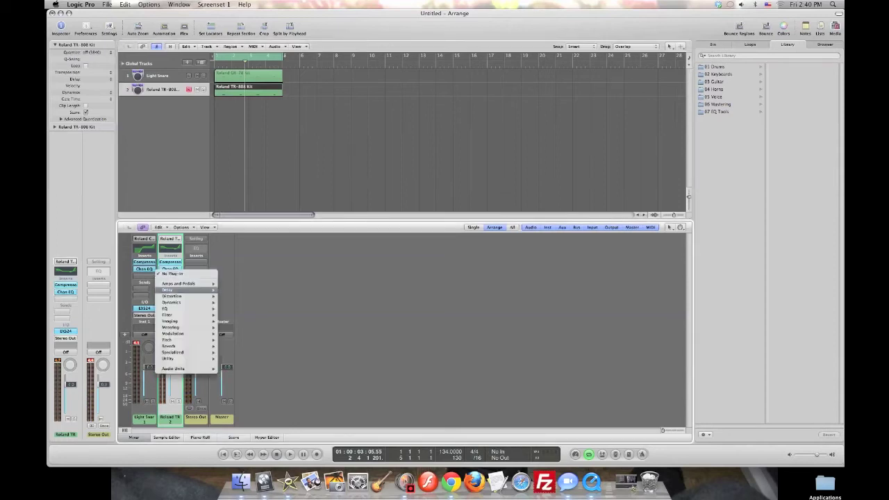
{"action": "mouse_move", "coordinate": [179, 334]}
{"action": "mouse_move", "coordinate": [231, 346]}
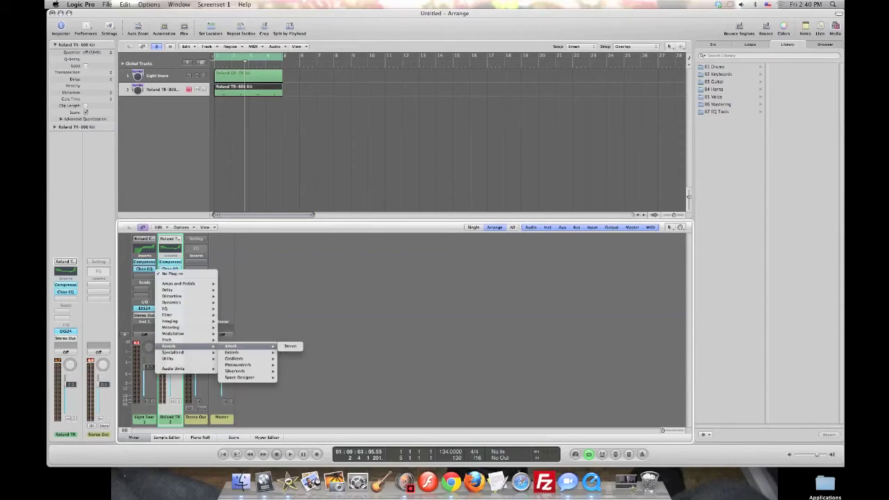
{"action": "mouse_move", "coordinate": [239, 377]}
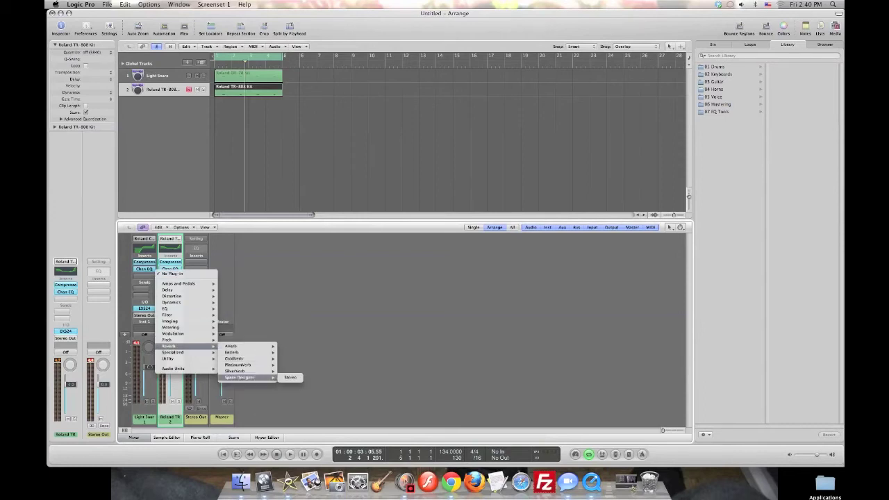
{"action": "left_click", "coordinate": [290, 377]}
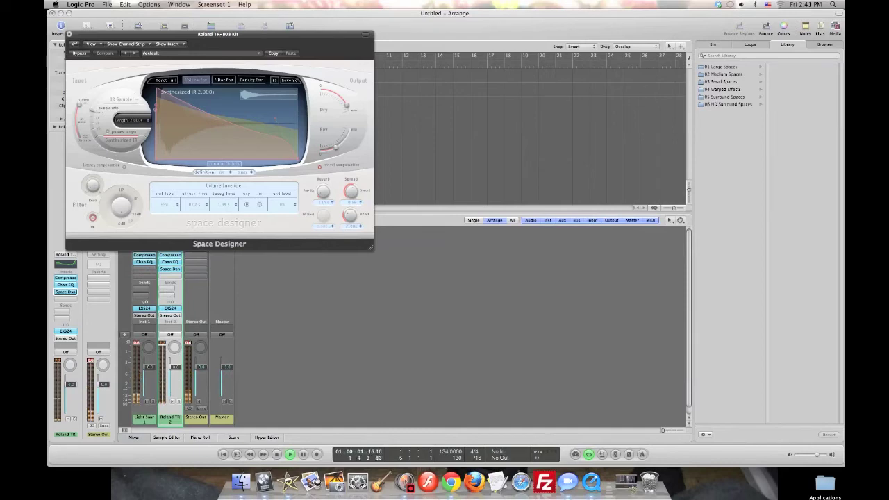
- Load the 01.8s Bright Chamber preset from the large room spaces into Space Designer on the Roland TR-808 Kit channel
{"action": "left_click_drag", "start_coordinate": [217, 33], "coordinate": [542, 99]}
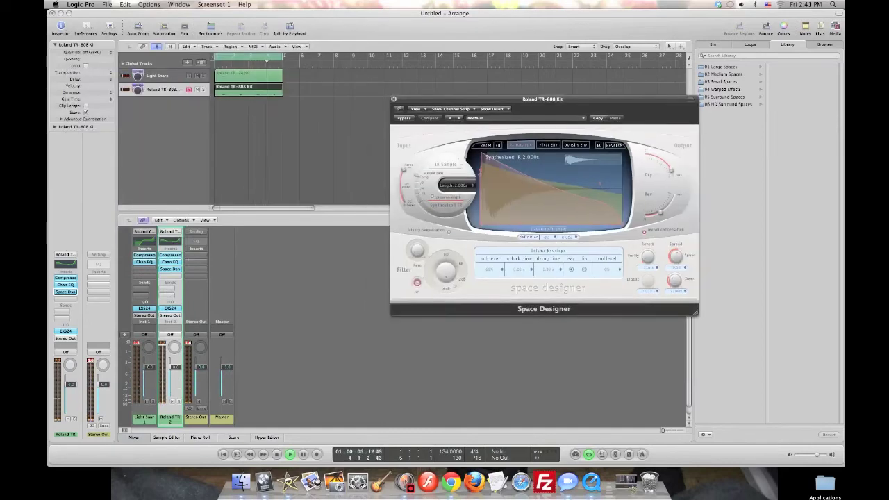
{"action": "key", "text": "]"}
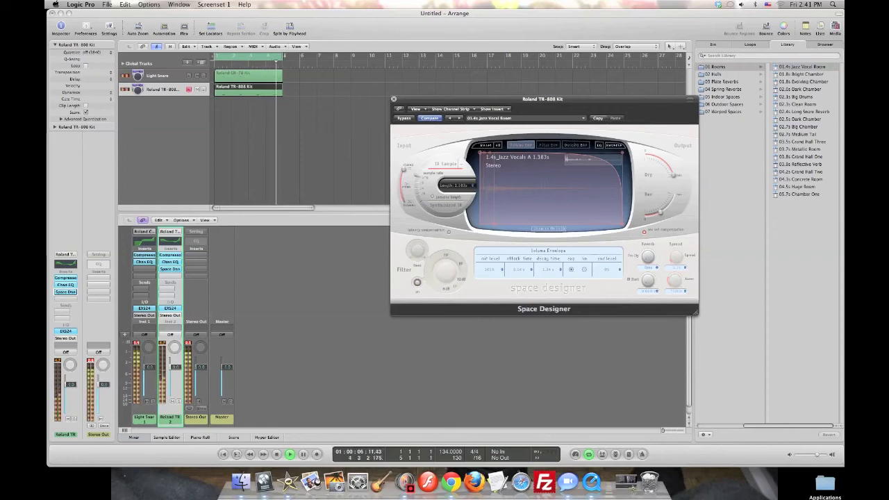
{"action": "left_click", "coordinate": [802, 73]}
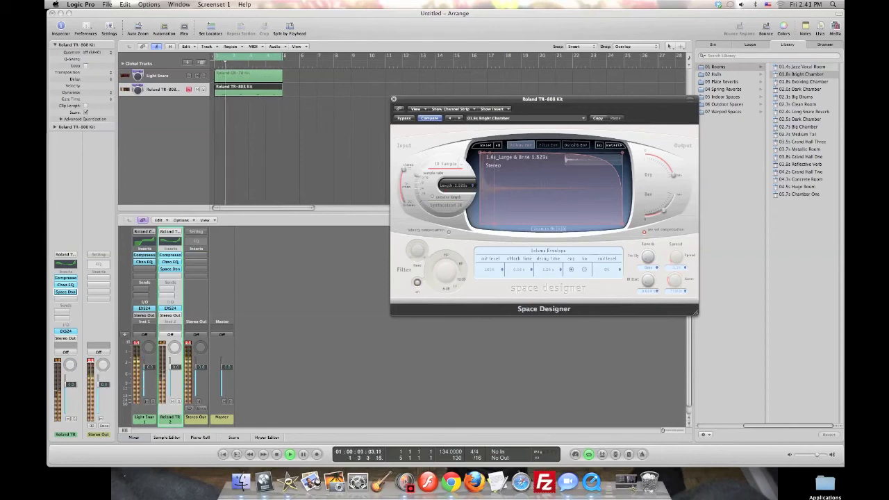
{"action": "left_click", "coordinate": [583, 118]}
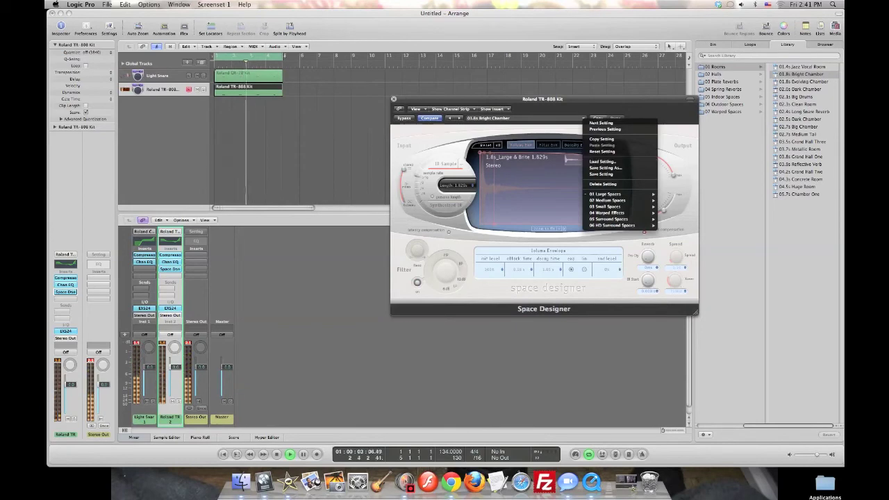
{"action": "mouse_move", "coordinate": [615, 194]}
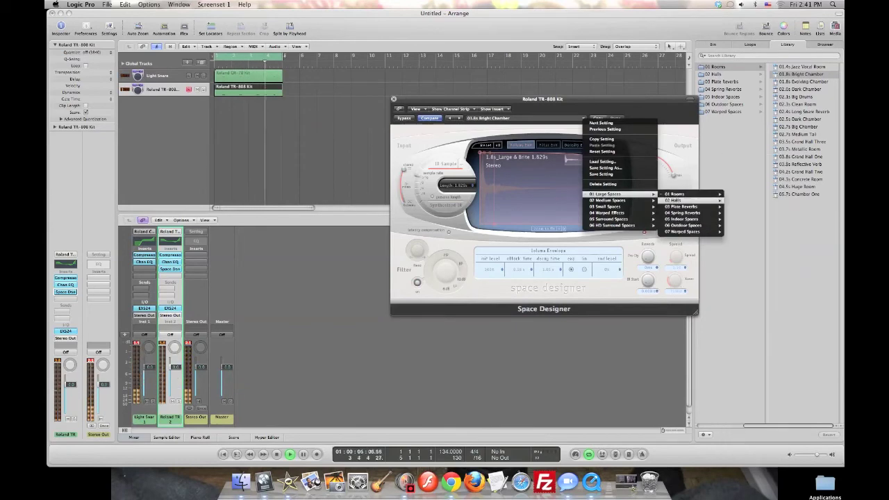
{"action": "mouse_move", "coordinate": [677, 194]}
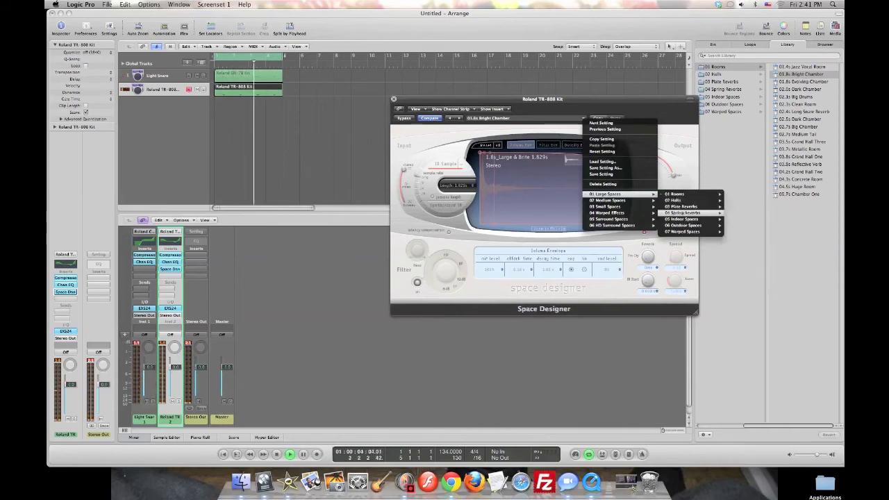
{"action": "mouse_move", "coordinate": [680, 213]}
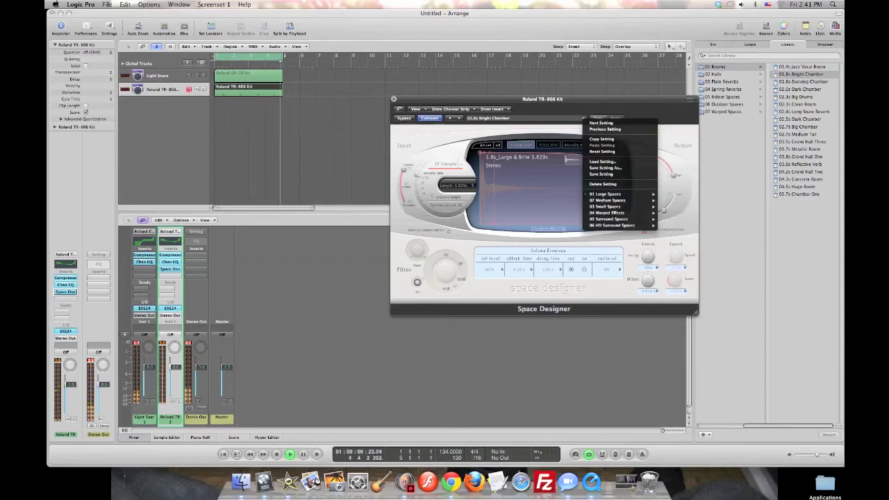
{"action": "key", "text": "Escape"}
- Close the Space Designer window of the Roland TR-808 Kit channel and stop playback
{"action": "left_click_drag", "start_coordinate": [486, 98], "coordinate": [477, 113]}
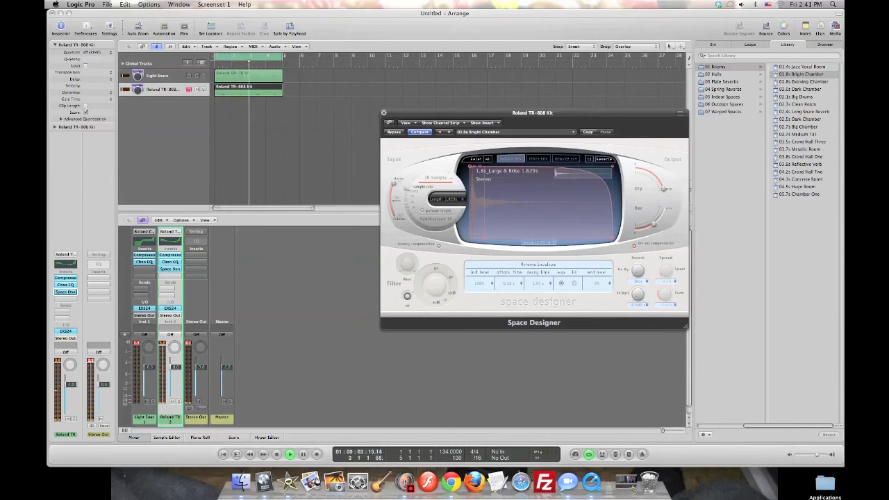
{"action": "left_click_drag", "start_coordinate": [477, 112], "coordinate": [479, 129]}
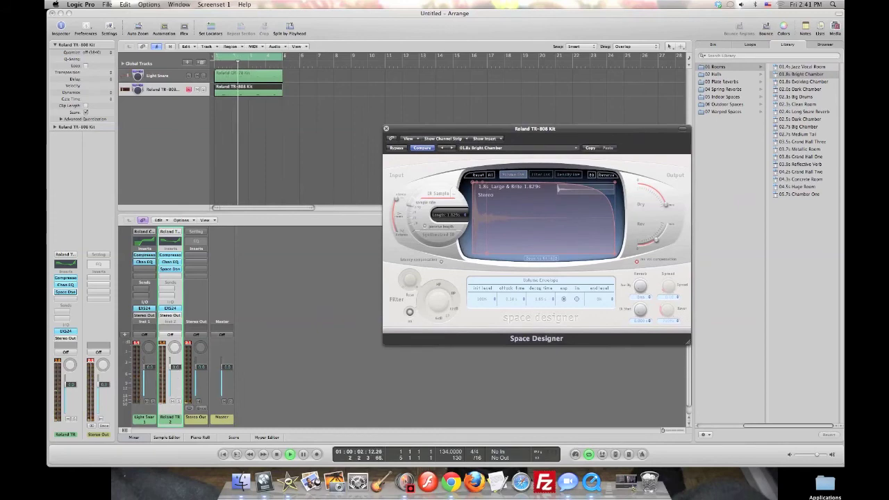
{"action": "key", "text": "super+w"}
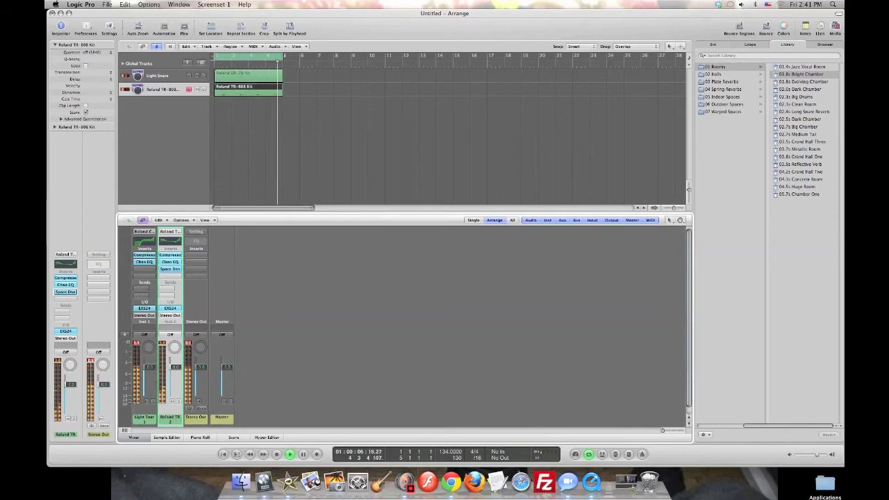
{"action": "key", "text": "v"}
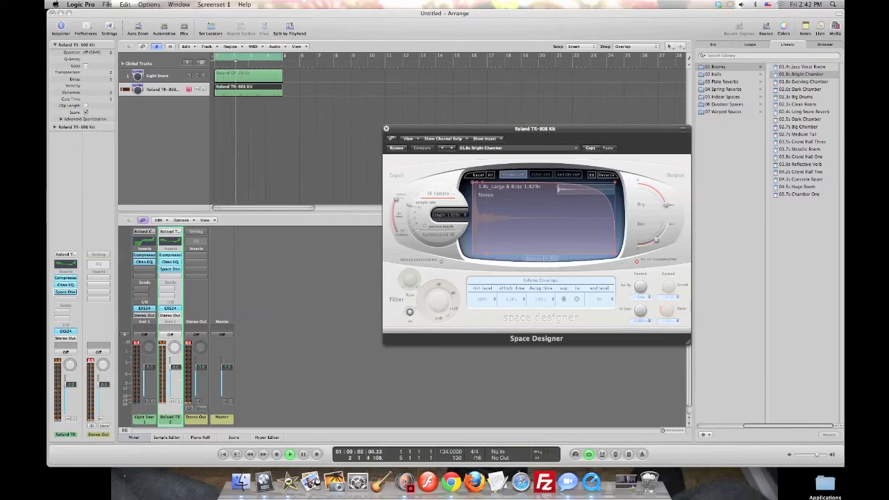
{"action": "key", "text": "super+w"}
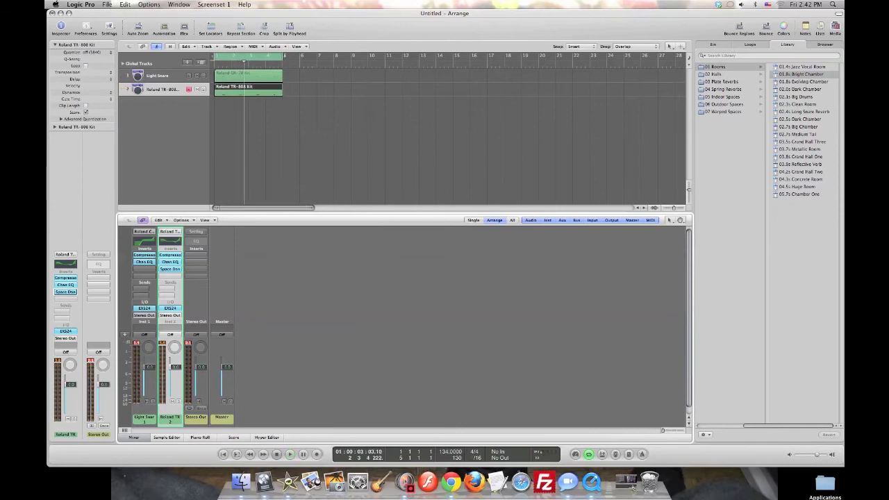
- Rename the Roland TR-808 Kit track as Clap
{"action": "double_click", "coordinate": [163, 89]}
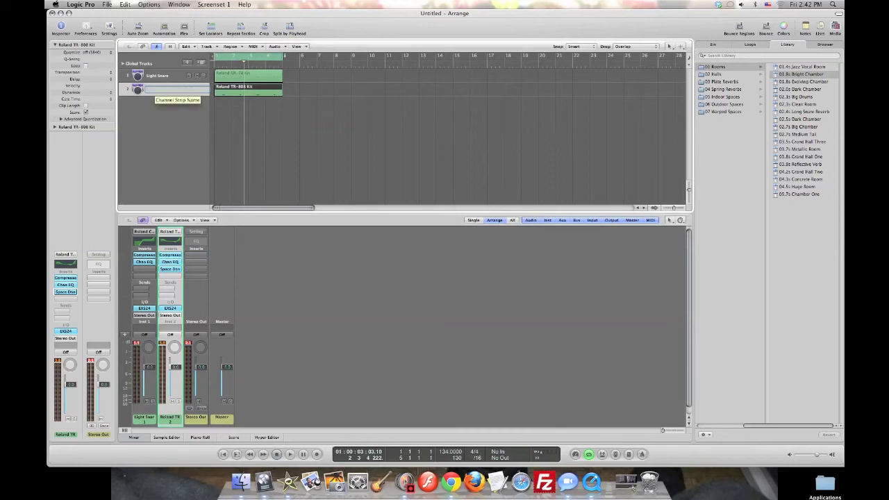
{"action": "type", "text": "L"}
{"action": "type", "text": "lap"}
{"action": "key", "text": "Return"}
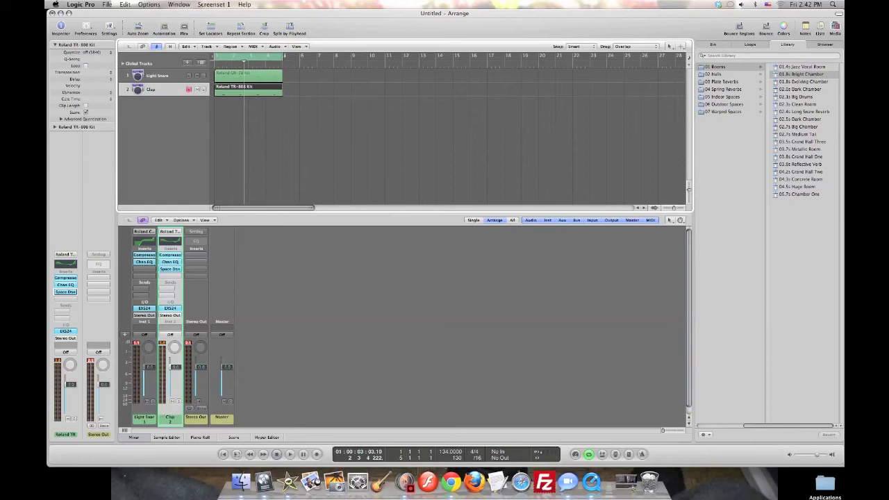
- Color the Roland TR-808 Kit region on the Clap track white and close the color palette
{"action": "left_click", "coordinate": [157, 75]}
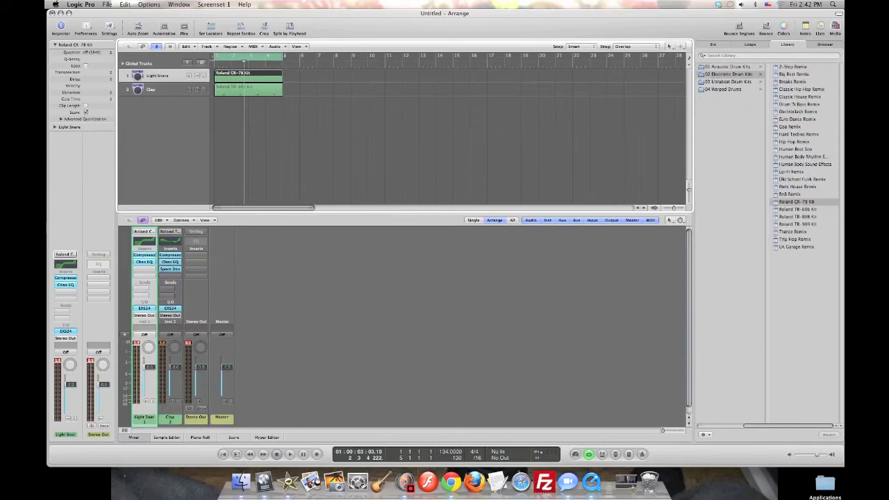
{"action": "left_click", "coordinate": [248, 86]}
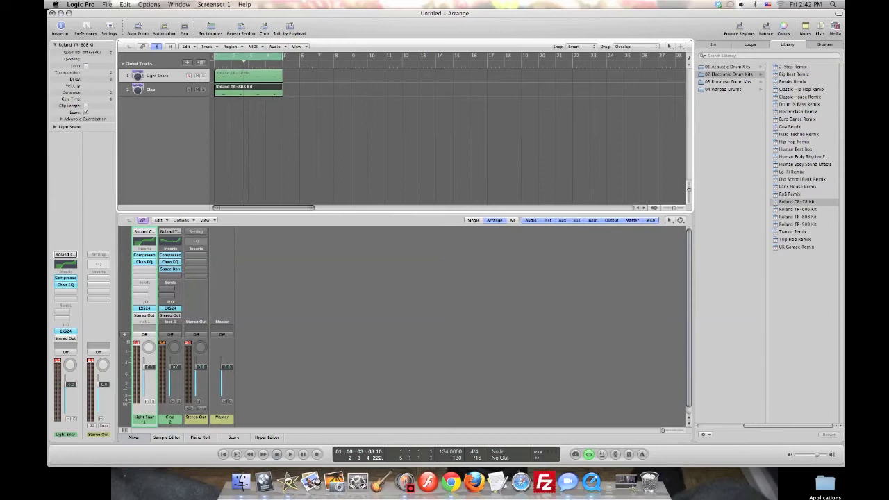
{"action": "left_click", "coordinate": [239, 75]}
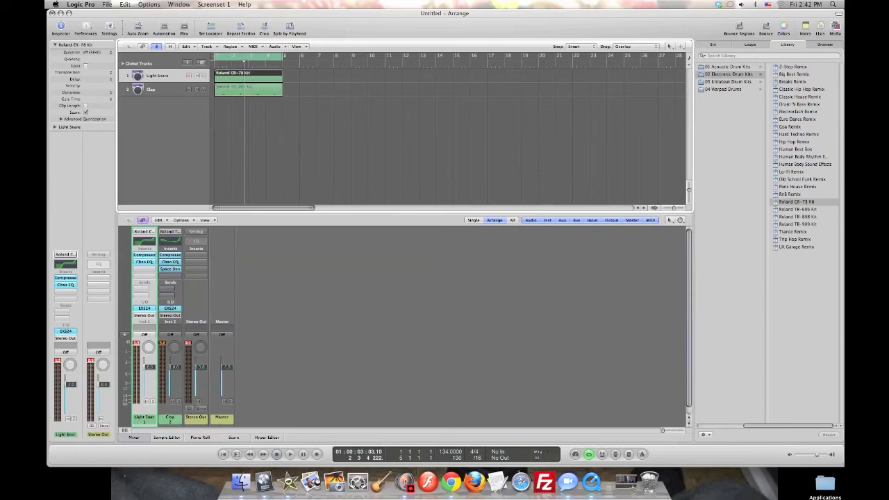
{"action": "left_click", "coordinate": [239, 86]}
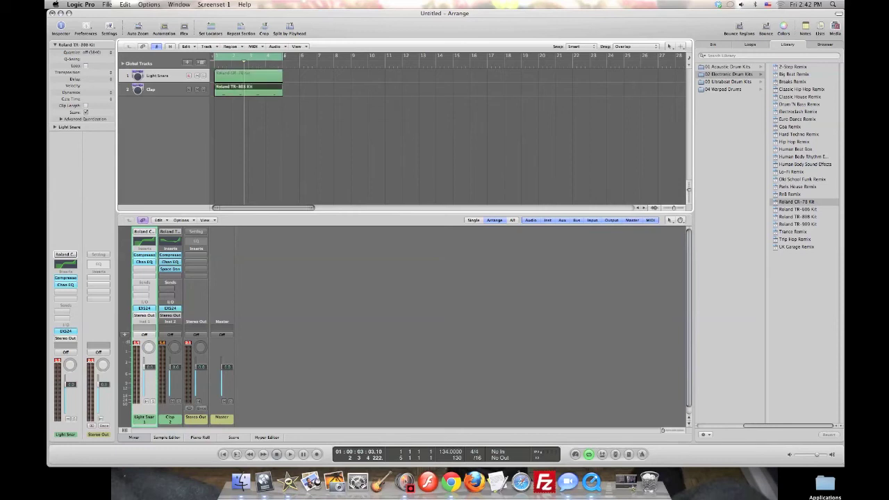
{"action": "left_click", "coordinate": [783, 26]}
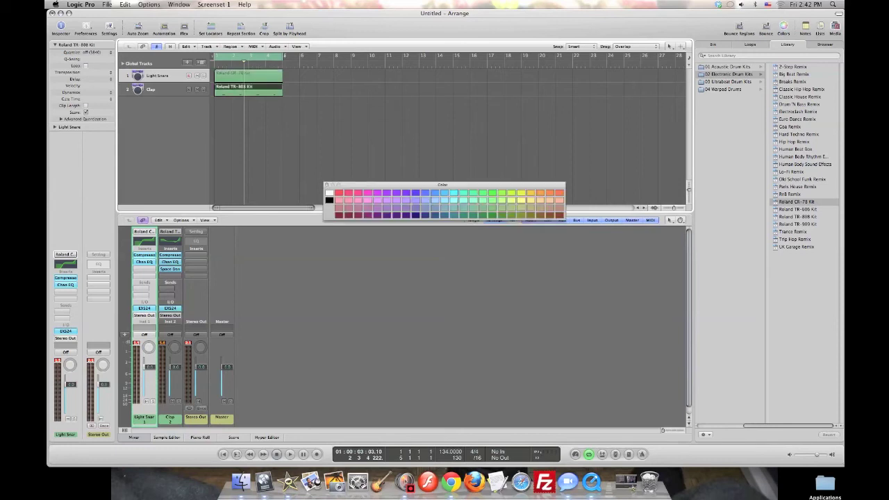
{"action": "left_click", "coordinate": [329, 193]}
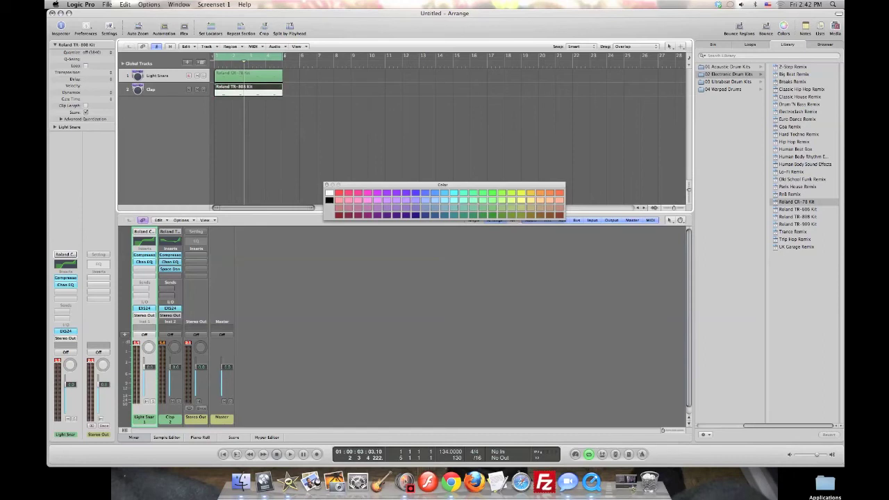
{"action": "left_click", "coordinate": [326, 185]}
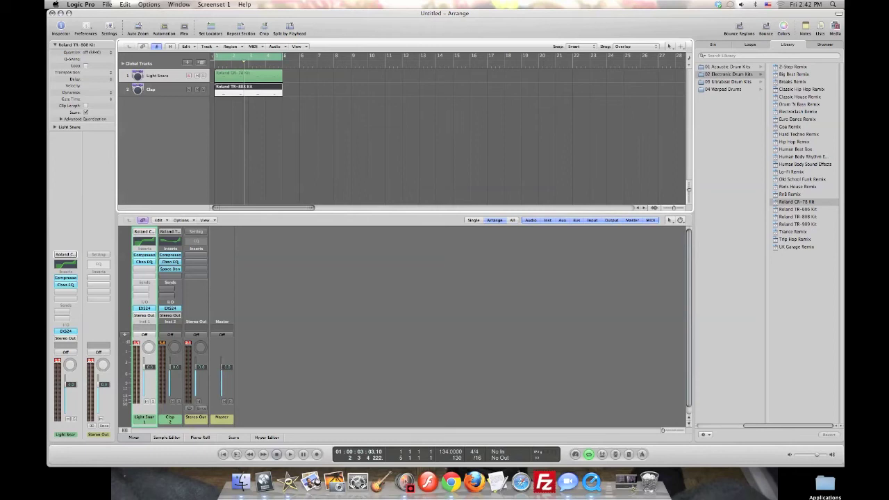
- Insert the stereo SilverVerb reverb in the empty insert below the Channel EQ on the Light Snare channel
{"action": "left_click", "coordinate": [160, 90]}
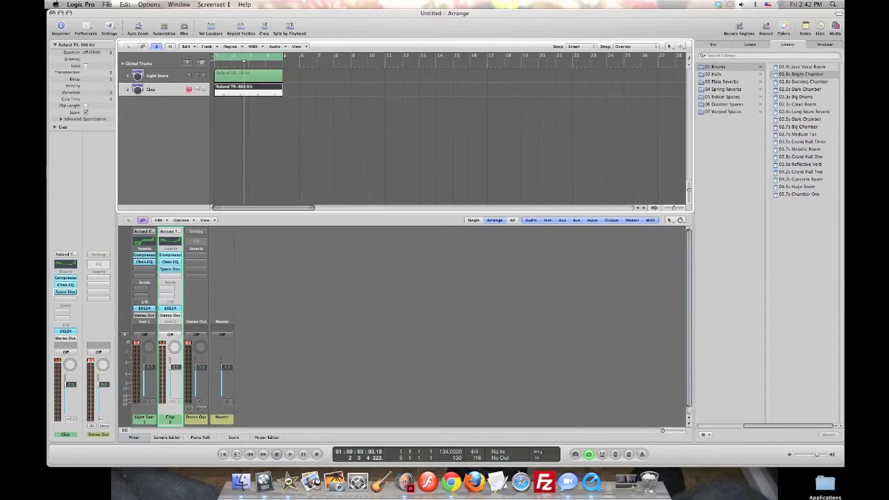
{"action": "left_click", "coordinate": [160, 76]}
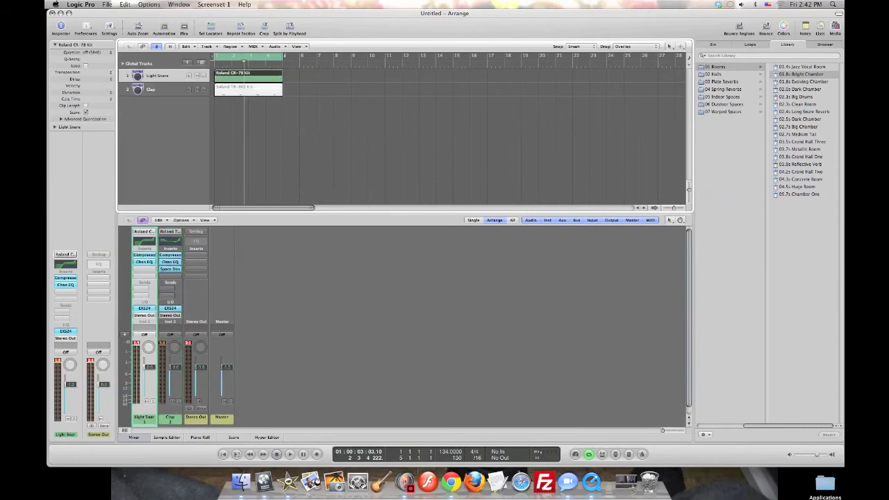
{"action": "left_click", "coordinate": [144, 268]}
{"action": "mouse_move", "coordinate": [149, 339]}
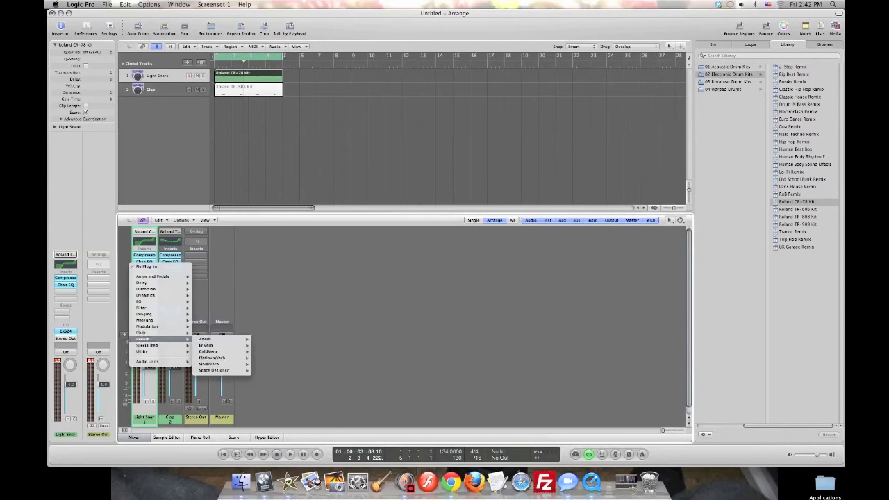
{"action": "mouse_move", "coordinate": [205, 339]}
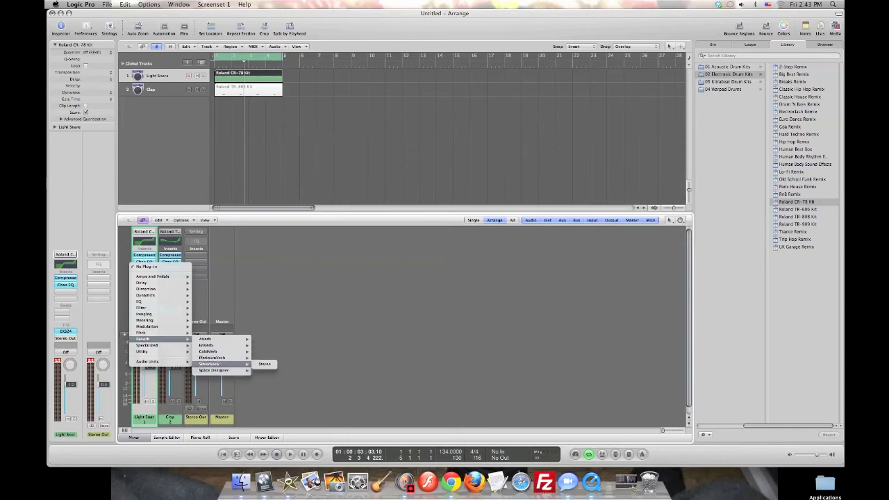
{"action": "left_click", "coordinate": [264, 364]}
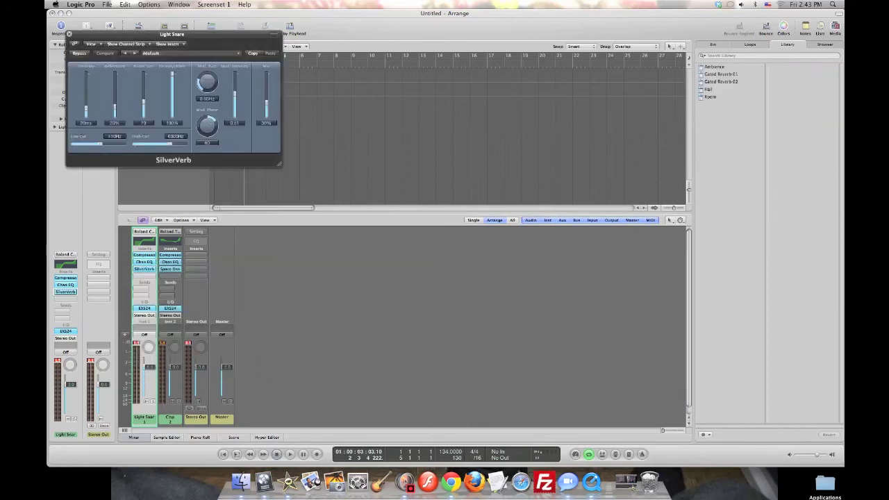
- Play the loop with Light Snare soloed and try SilverVerb's Ambience, Gated Reverb 01 and Gated Reverb 02 presets
{"action": "key", "text": "space"}
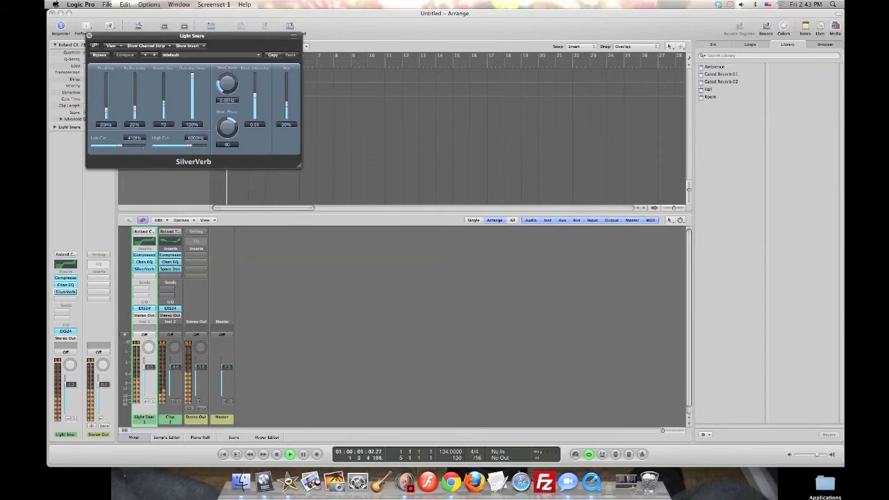
{"action": "left_click_drag", "start_coordinate": [191, 35], "coordinate": [316, 161]}
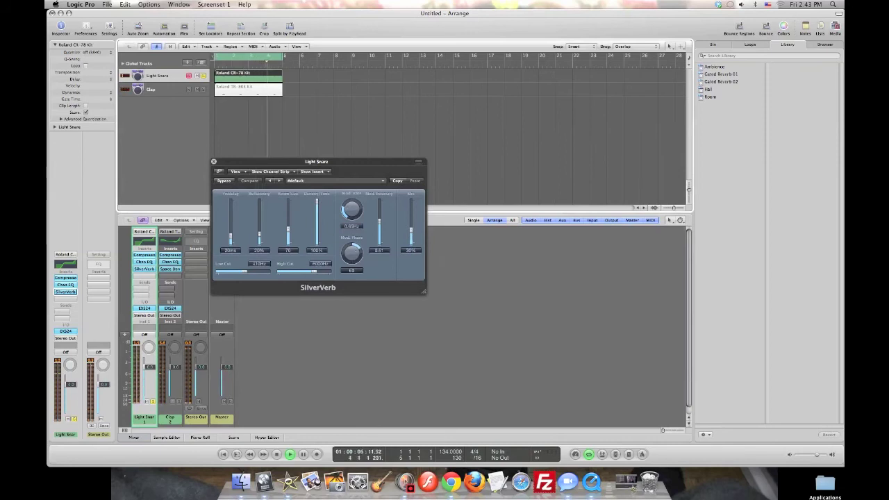
{"action": "left_click", "coordinate": [714, 66]}
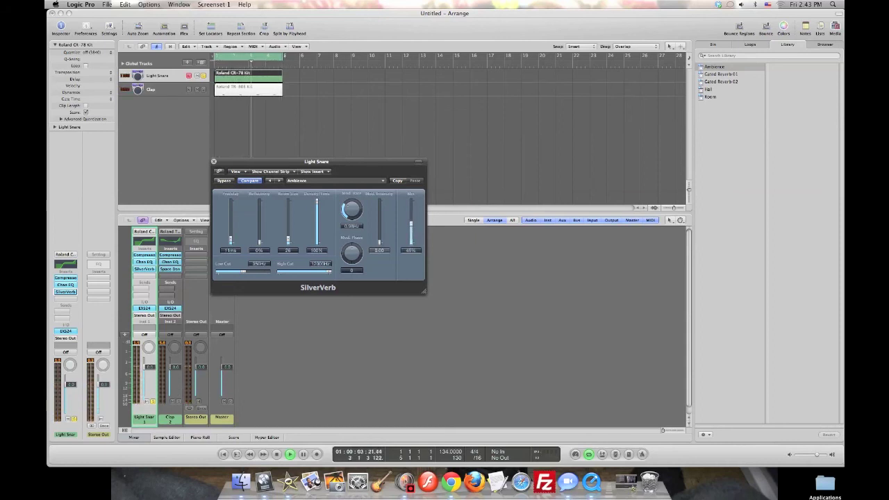
{"action": "left_click", "coordinate": [721, 74]}
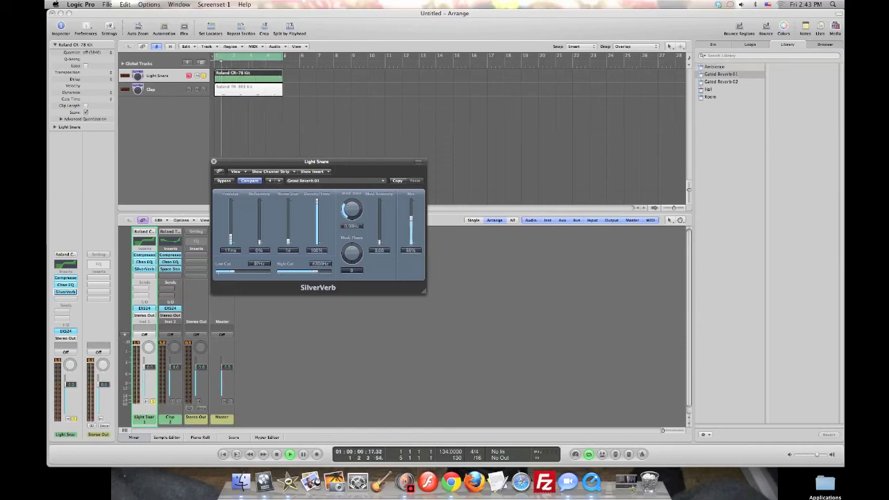
{"action": "left_click", "coordinate": [720, 81]}
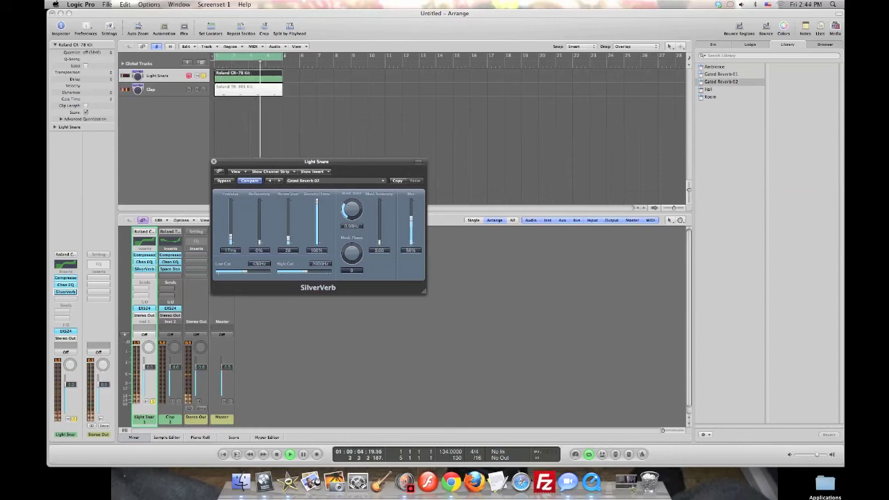
- Turn off the Light Snare solo, try SilverVerb's Hall and Room presets against the full beat, and load Ambience
{"action": "left_click", "coordinate": [198, 89]}
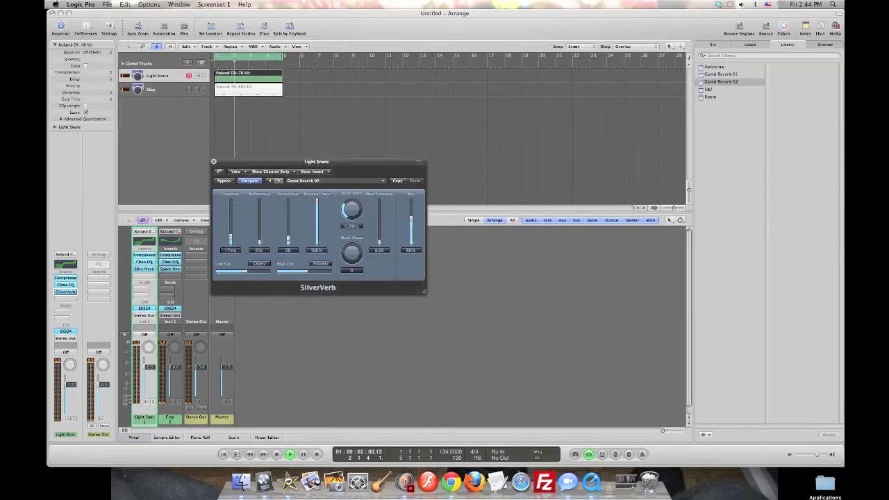
{"action": "left_click", "coordinate": [708, 89]}
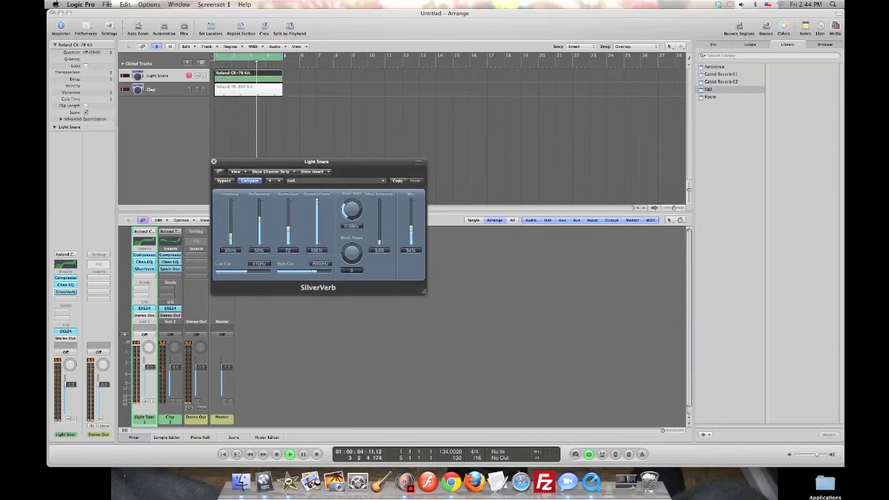
{"action": "left_click", "coordinate": [710, 96]}
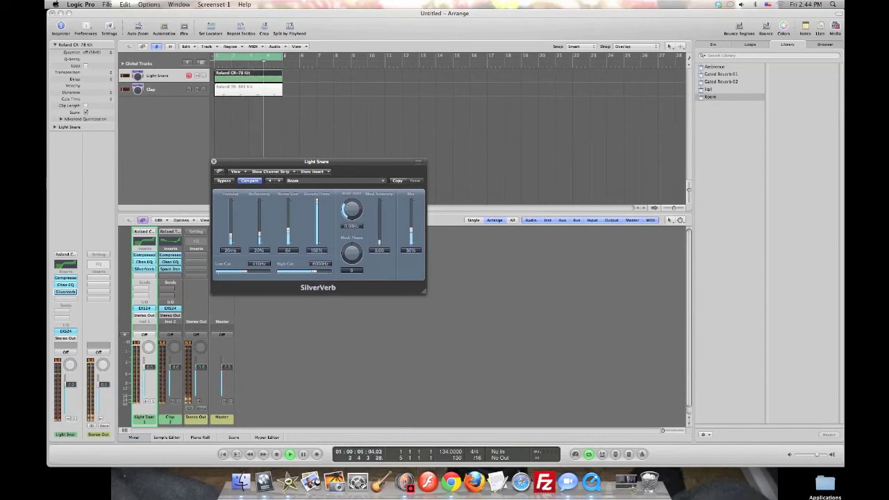
{"action": "left_click", "coordinate": [715, 67]}
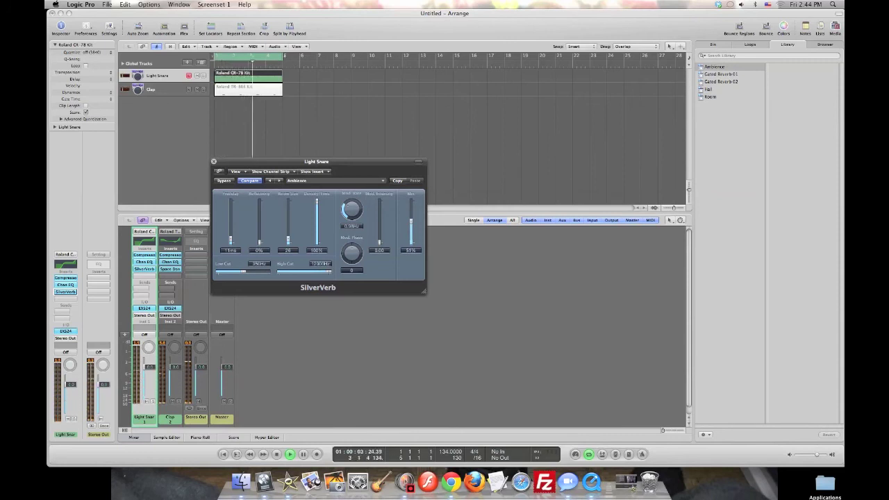
- Bypass SilverVerb on the Light Snare channel and open and bypass Space Designer on the Clap channel to hear the beat without reverb
{"action": "key", "text": "super+w"}
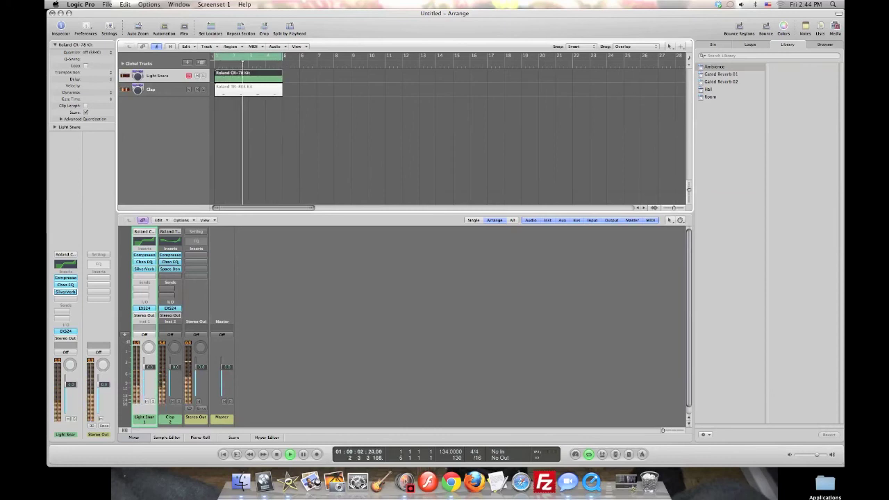
{"action": "key", "text": "v"}
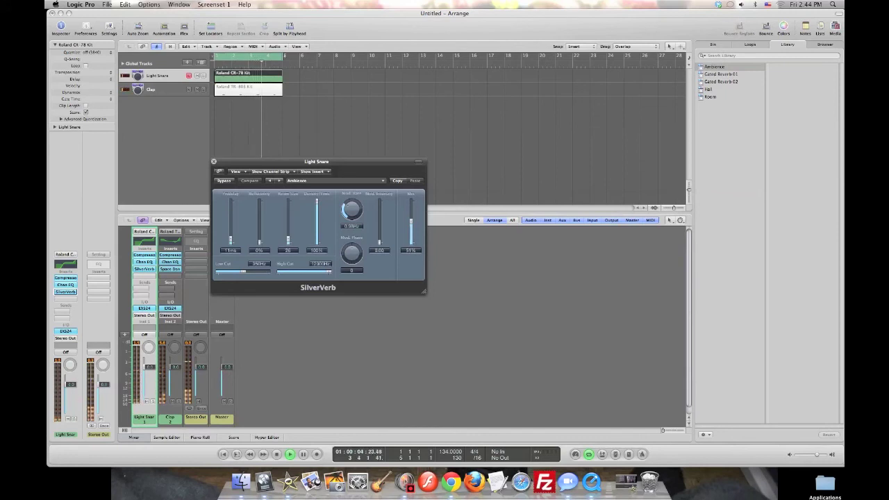
{"action": "left_click", "coordinate": [223, 181]}
{"action": "left_click_drag", "start_coordinate": [316, 161], "coordinate": [334, 160]}
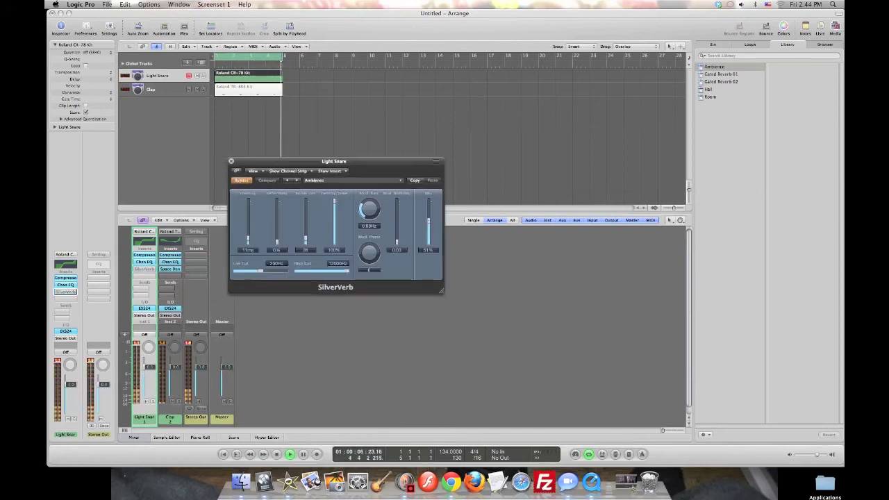
{"action": "left_click", "coordinate": [170, 269]}
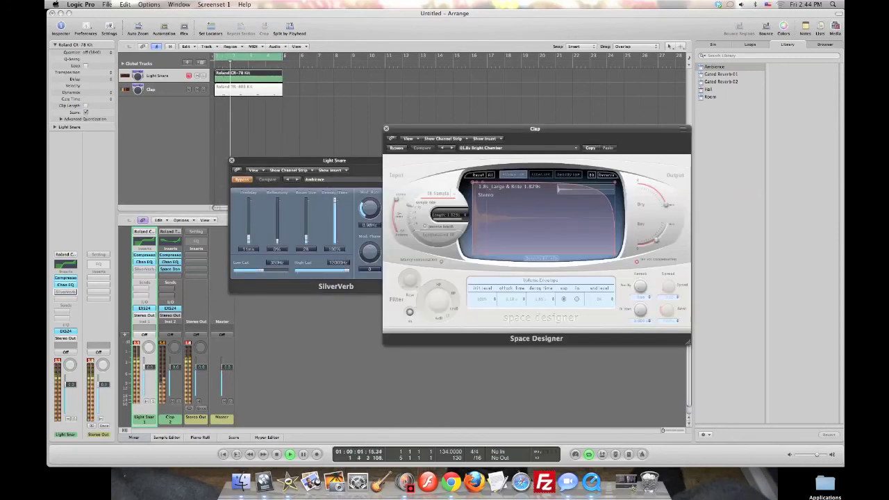
{"action": "left_click_drag", "start_coordinate": [539, 132], "coordinate": [565, 177]}
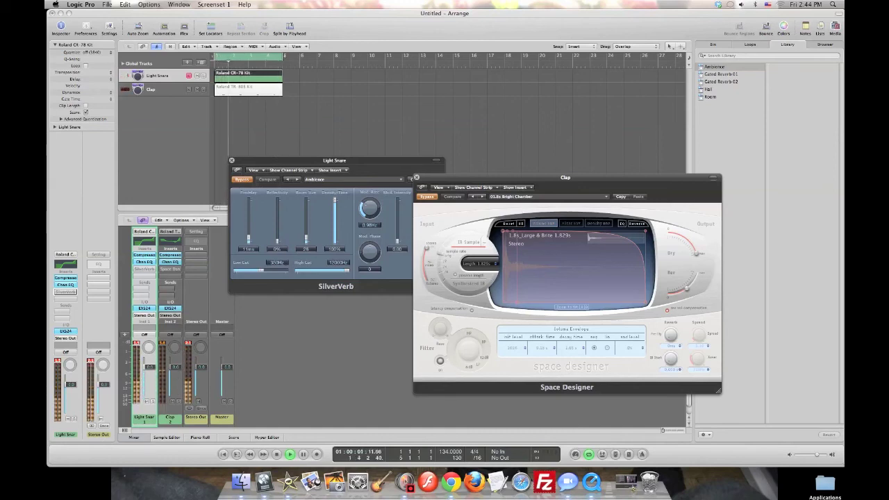
- Re-enable SilverVerb on Light Snare and Space Designer on Clap, and load the Gated Reverb 01 preset in SilverVerb
{"action": "left_click", "coordinate": [242, 179]}
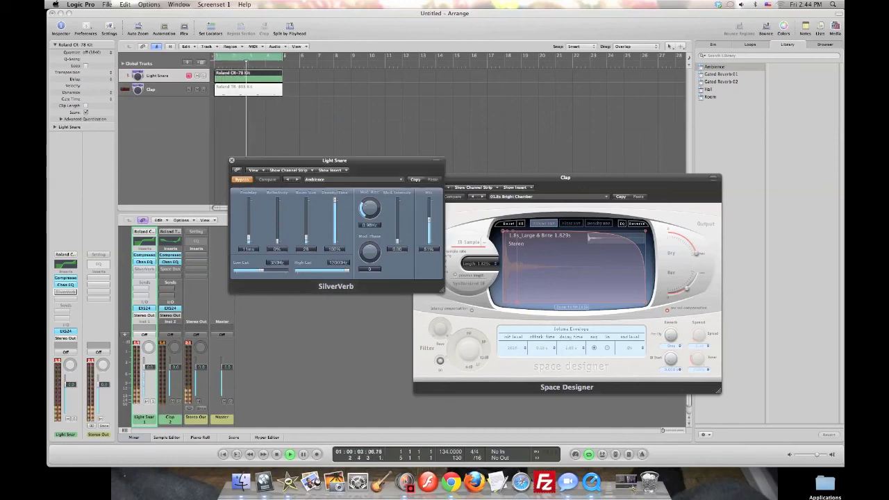
{"action": "left_click", "coordinate": [565, 178]}
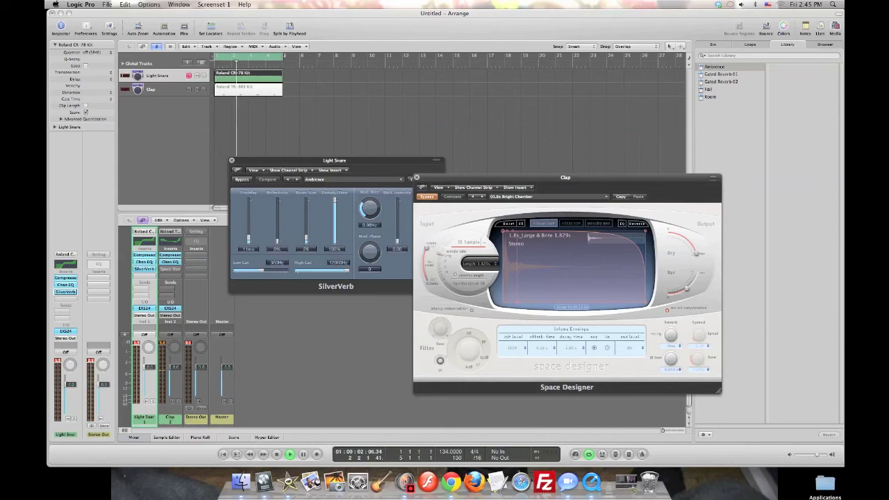
{"action": "left_click", "coordinate": [427, 197]}
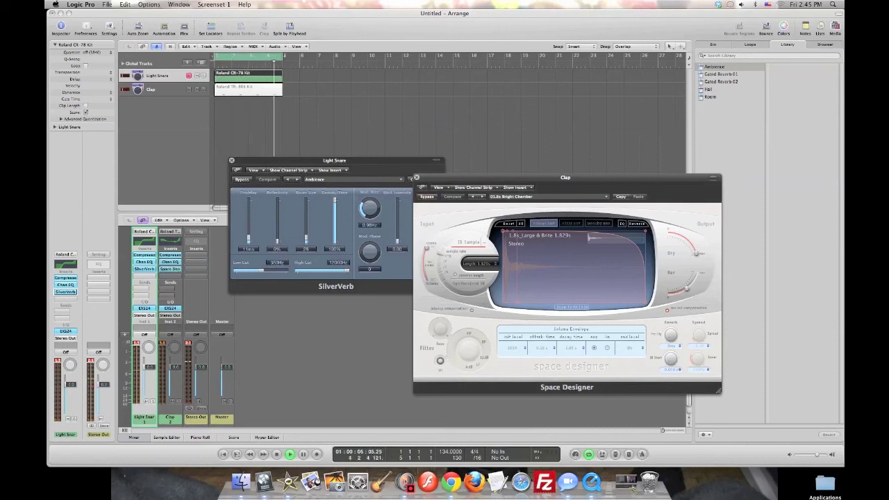
{"action": "left_click_drag", "start_coordinate": [319, 161], "coordinate": [297, 158]}
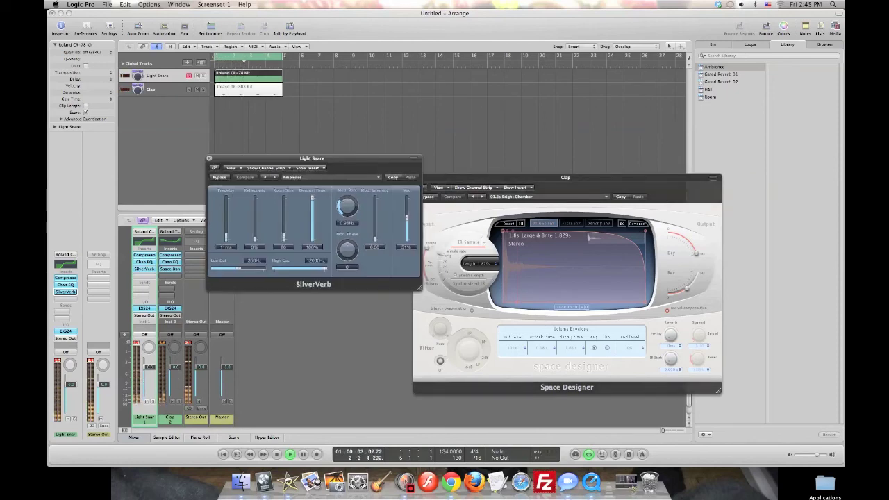
{"action": "left_click", "coordinate": [721, 74]}
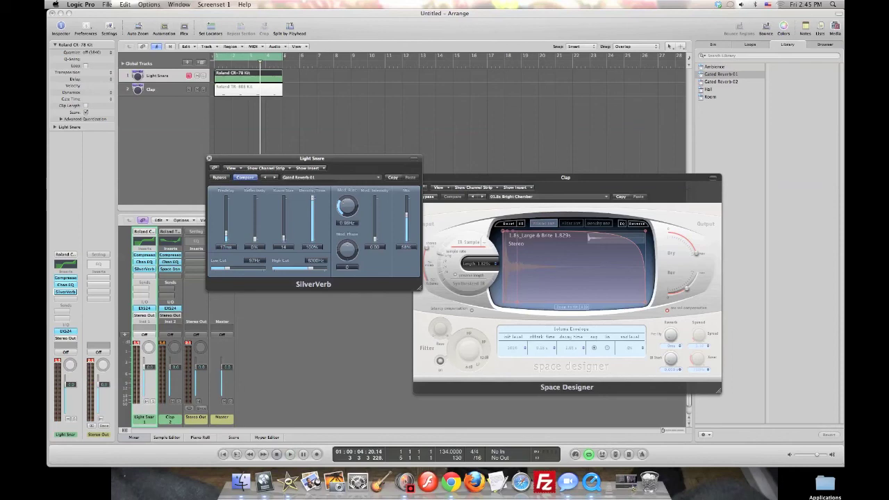
{"action": "left_click", "coordinate": [158, 90]}
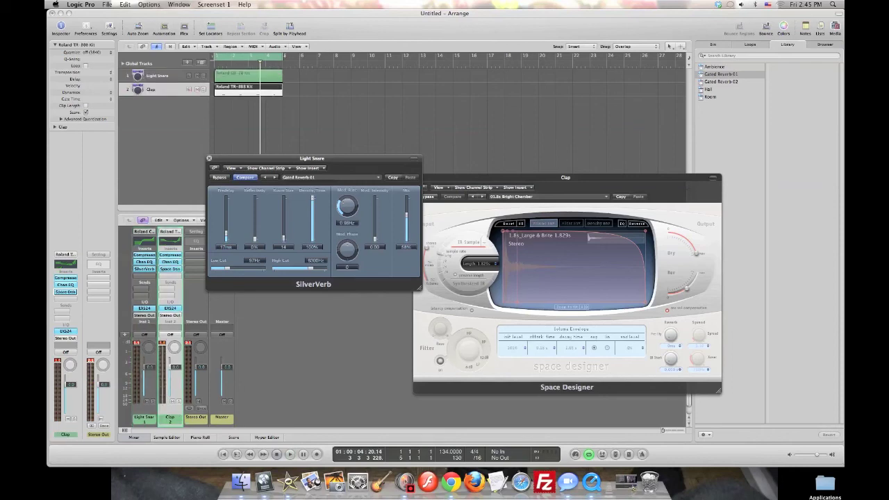
{"action": "left_click", "coordinate": [158, 76]}
{"action": "left_click", "coordinate": [158, 90]}
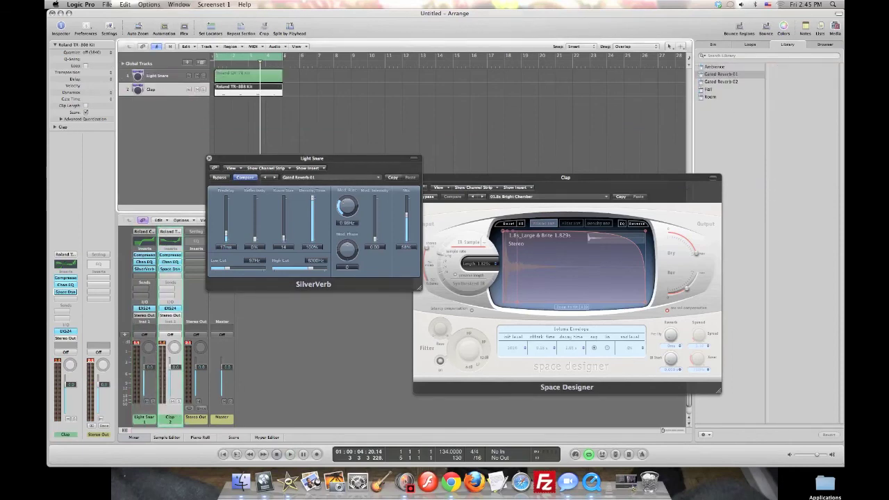
{"action": "left_click", "coordinate": [159, 76]}
- Duplicate the Clap track with its channel settings and move the SilverVerb window away from the mixer strips
{"action": "left_click", "coordinate": [158, 90]}
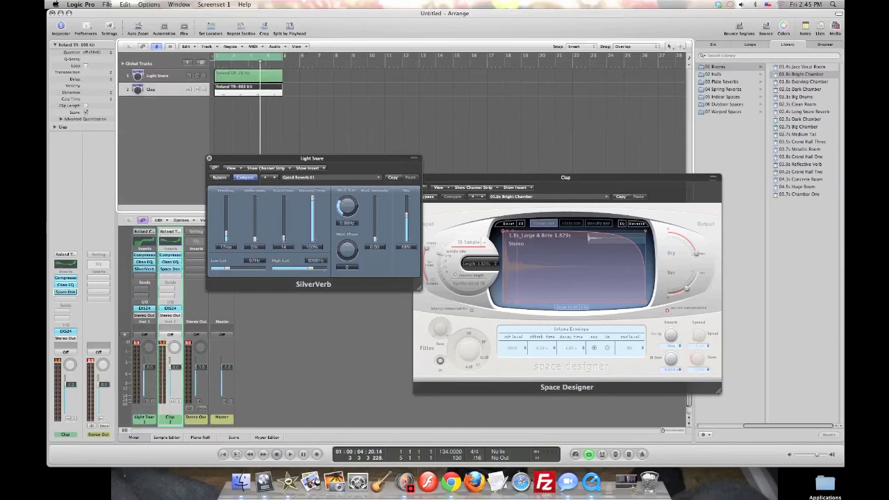
{"action": "left_click", "coordinate": [201, 62]}
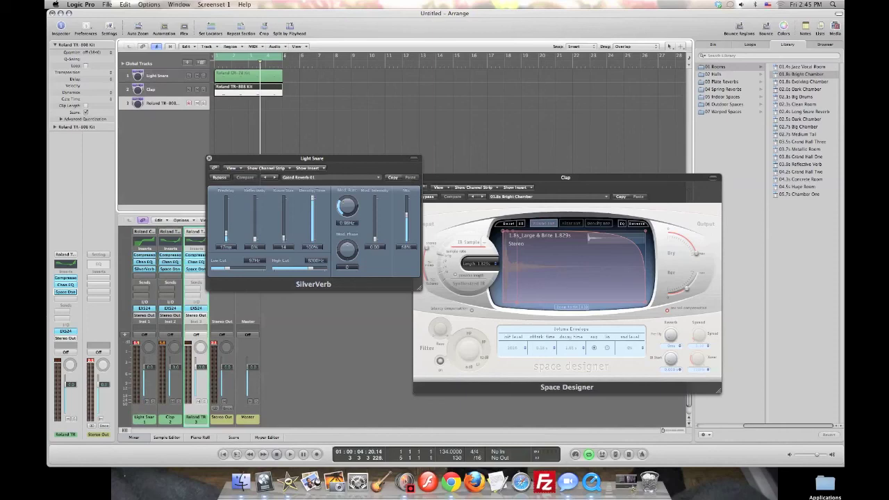
{"action": "left_click_drag", "start_coordinate": [312, 158], "coordinate": [486, 285]}
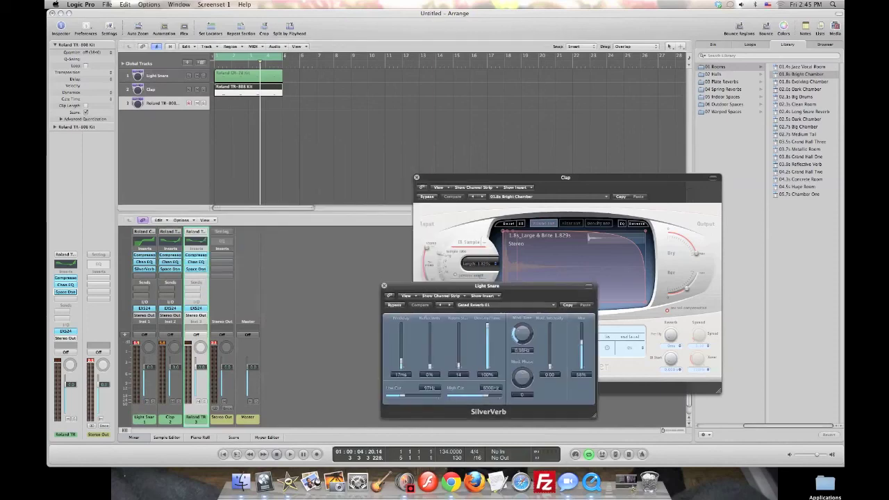
- Try white and black as the Light Snare mixer channel's color, undo the change, and close the color palette
{"action": "left_click", "coordinate": [144, 419]}
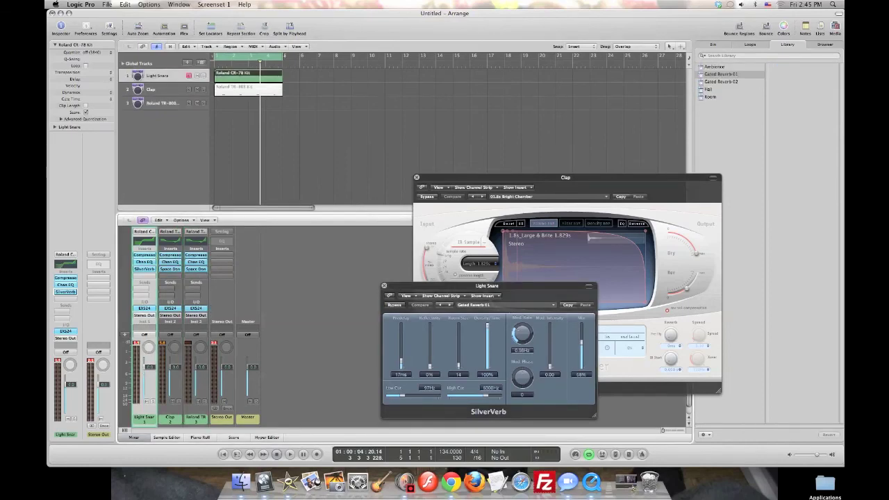
{"action": "left_click", "coordinate": [783, 28]}
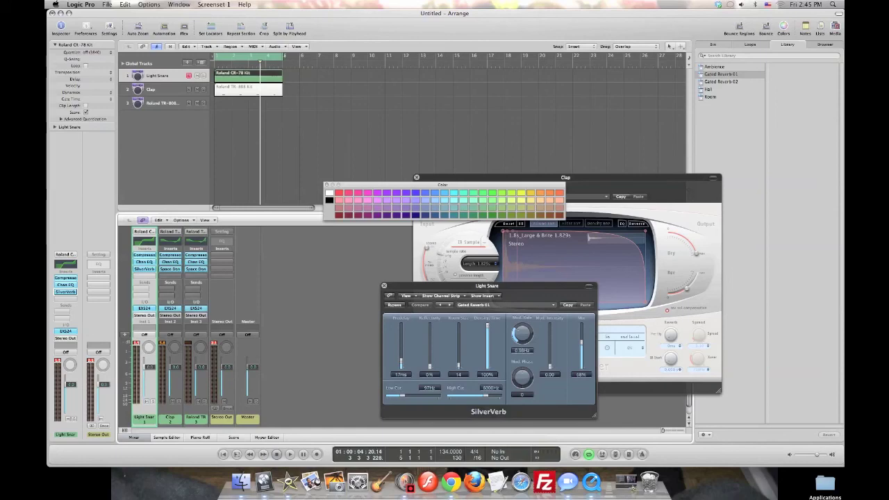
{"action": "left_click", "coordinate": [330, 193]}
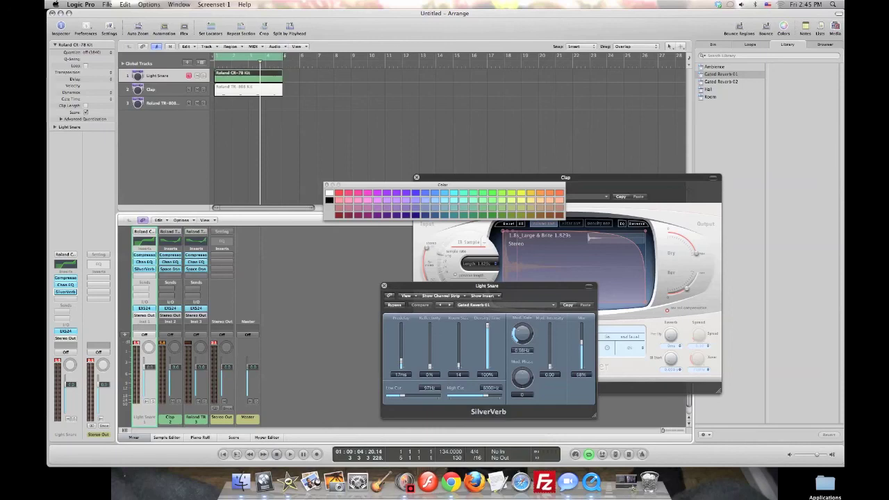
{"action": "left_click", "coordinate": [329, 200]}
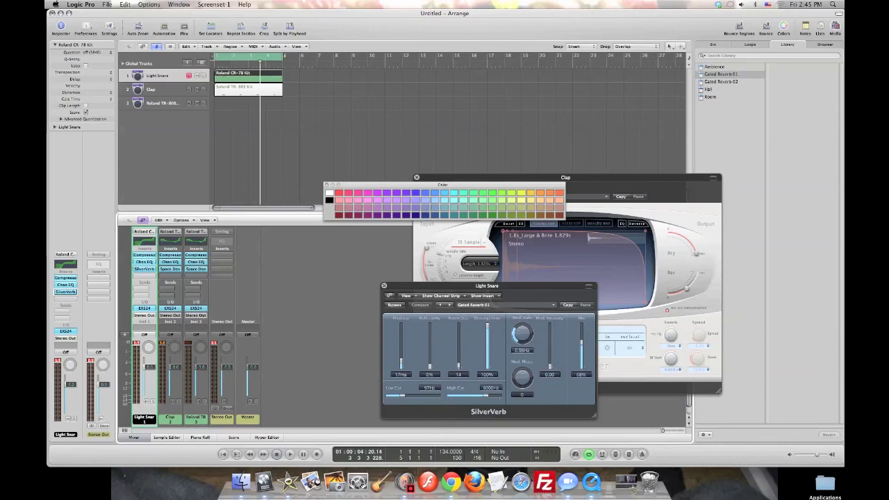
{"action": "key", "text": "super+z"}
{"action": "key", "text": "alt+c"}
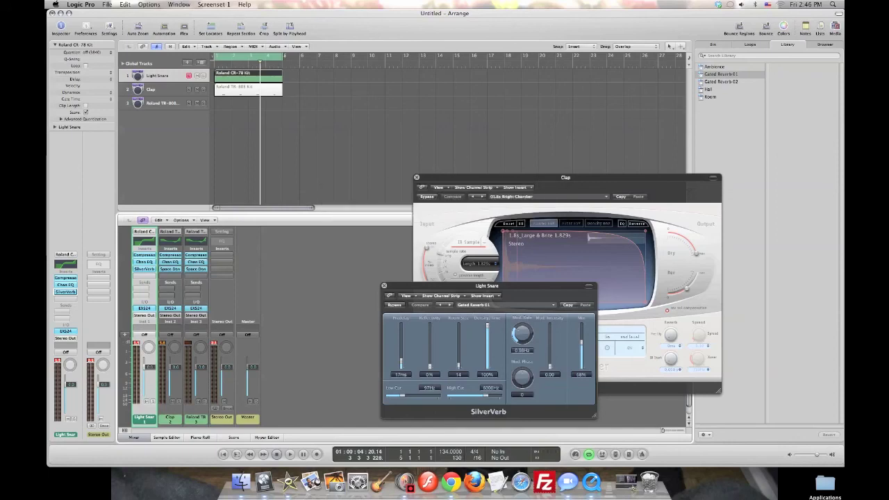
- Color the Clap mixer channel white and close the color palette
{"action": "left_click", "coordinate": [151, 89]}
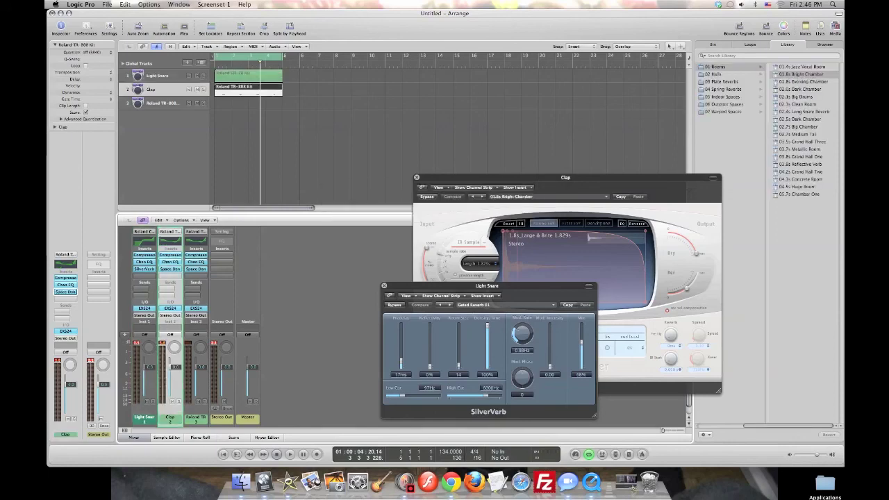
{"action": "left_click", "coordinate": [783, 26]}
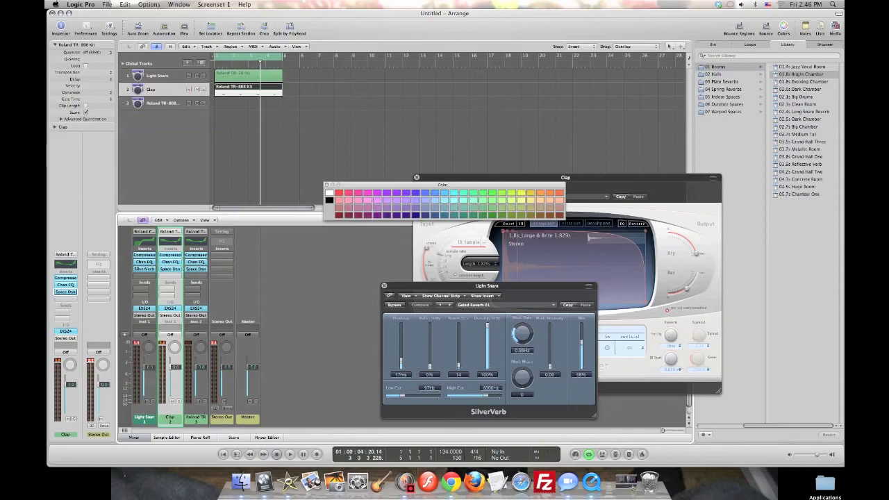
{"action": "left_click", "coordinate": [329, 192]}
{"action": "left_click", "coordinate": [326, 185]}
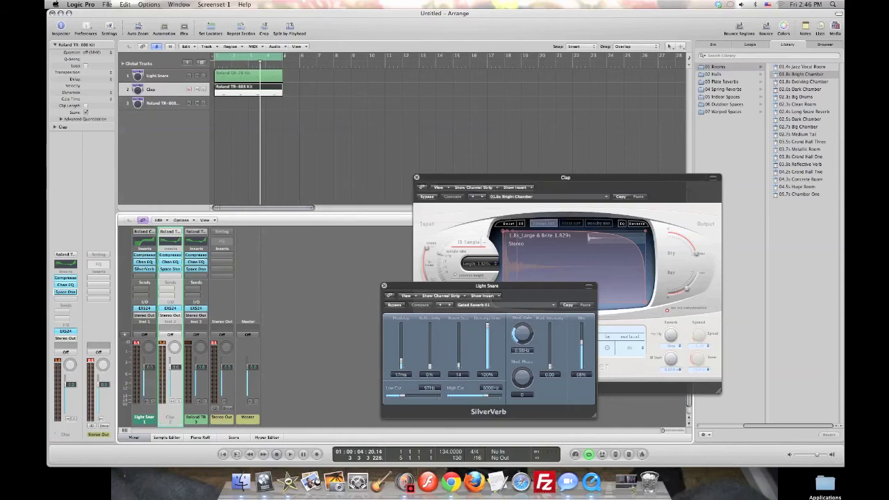
- Move the Light Snare SilverVerb window clear of the Clap's Space Designer controls
{"action": "left_click_drag", "start_coordinate": [486, 286], "coordinate": [408, 278]}
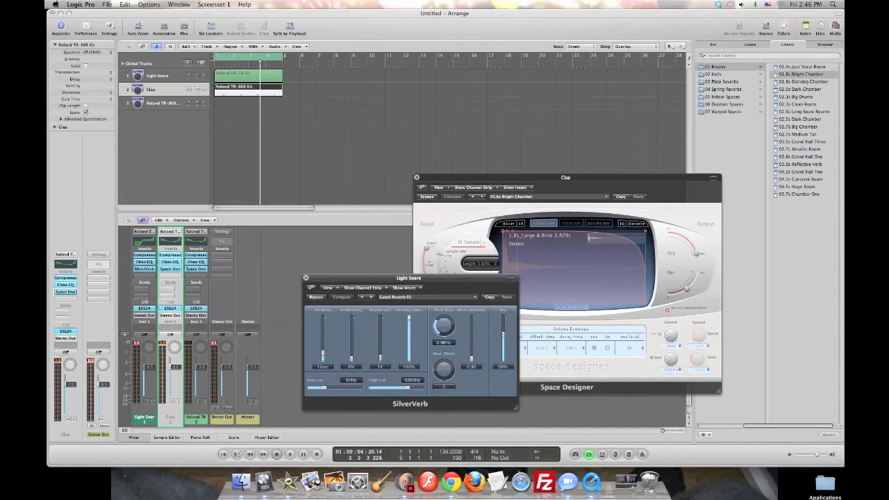
{"action": "left_click_drag", "start_coordinate": [409, 278], "coordinate": [390, 263]}
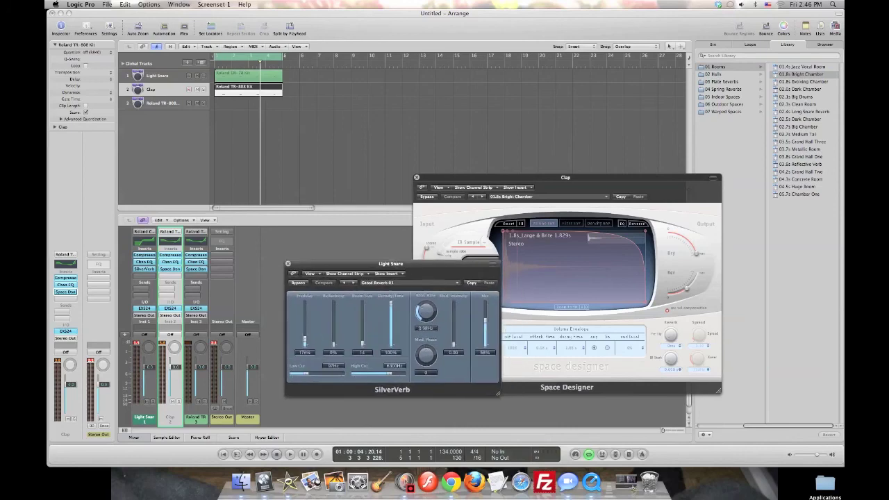
{"action": "left_click_drag", "start_coordinate": [390, 263], "coordinate": [363, 263]}
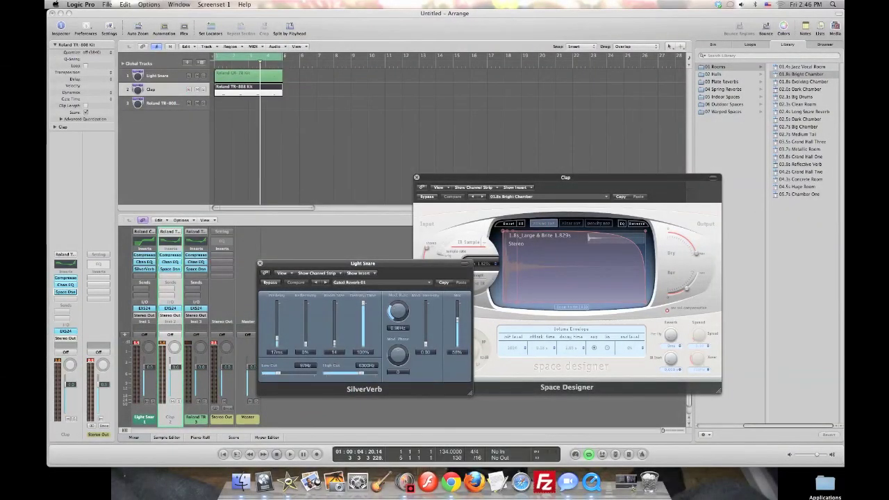
{"action": "left_click_drag", "start_coordinate": [362, 263], "coordinate": [320, 242]}
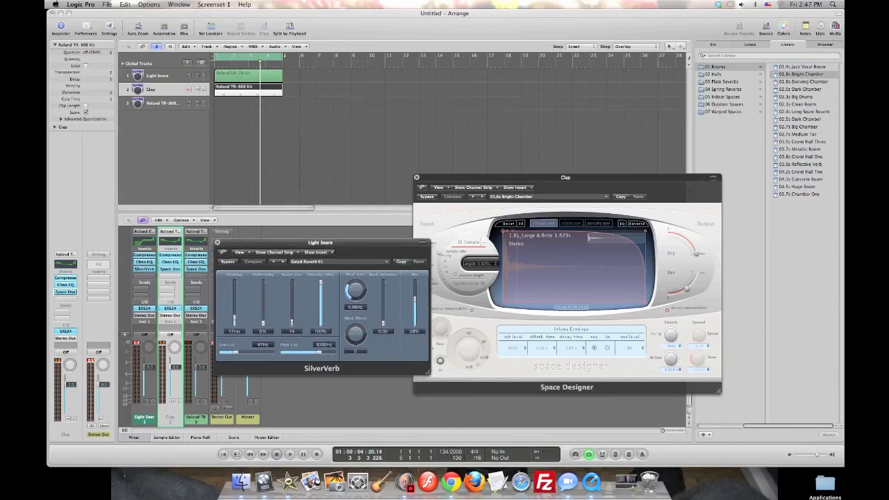